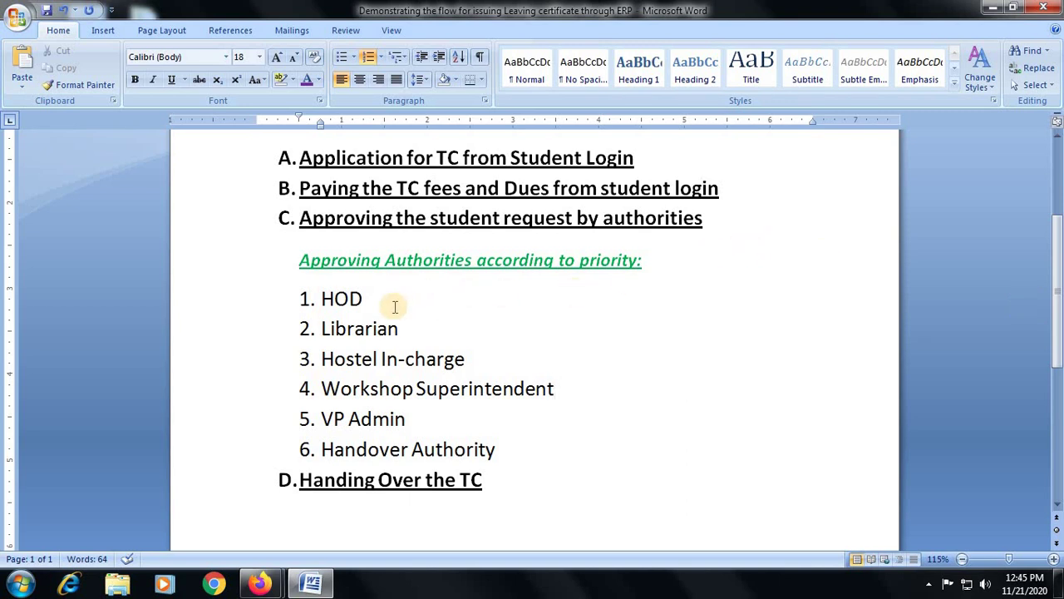
Highlight the approval order: HOD, Librarian, Hostel In-charge, then Handing Over the TC
click(323, 298)
drag(324, 299, 380, 305)
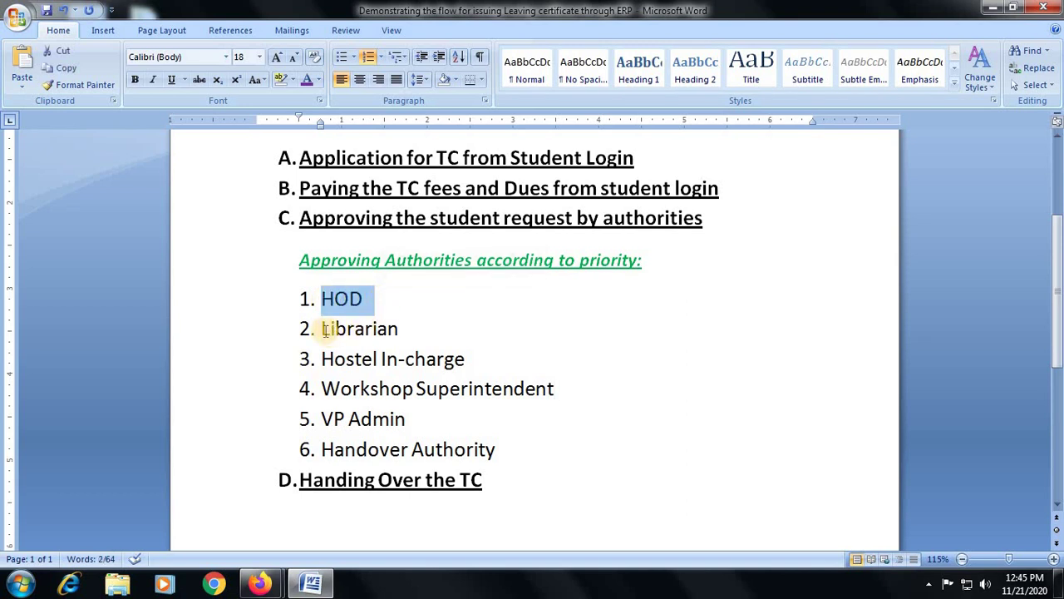
drag(323, 326, 416, 328)
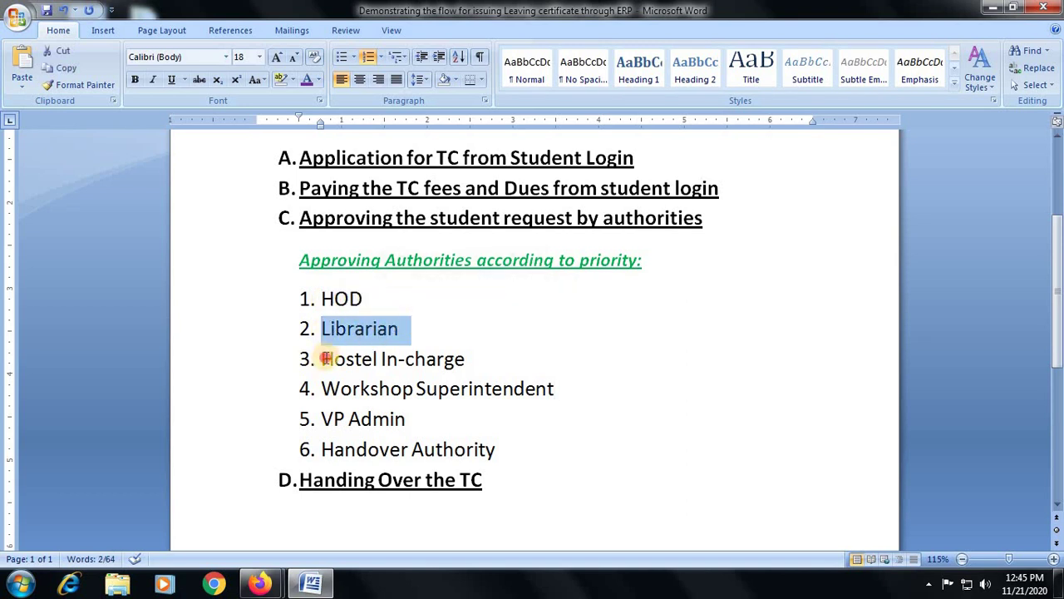
drag(325, 358, 476, 360)
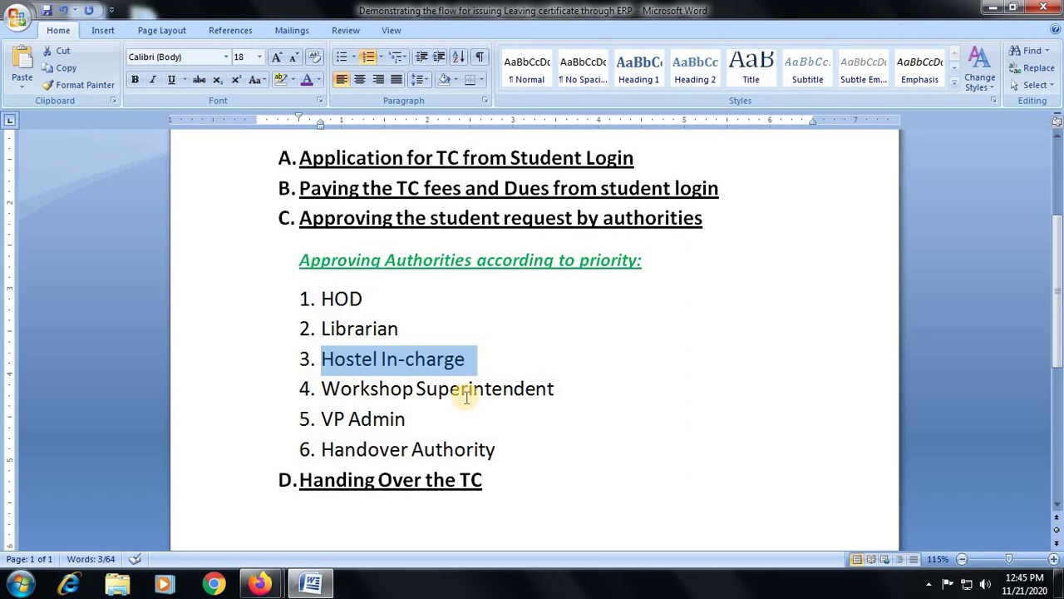
drag(305, 480, 532, 484)
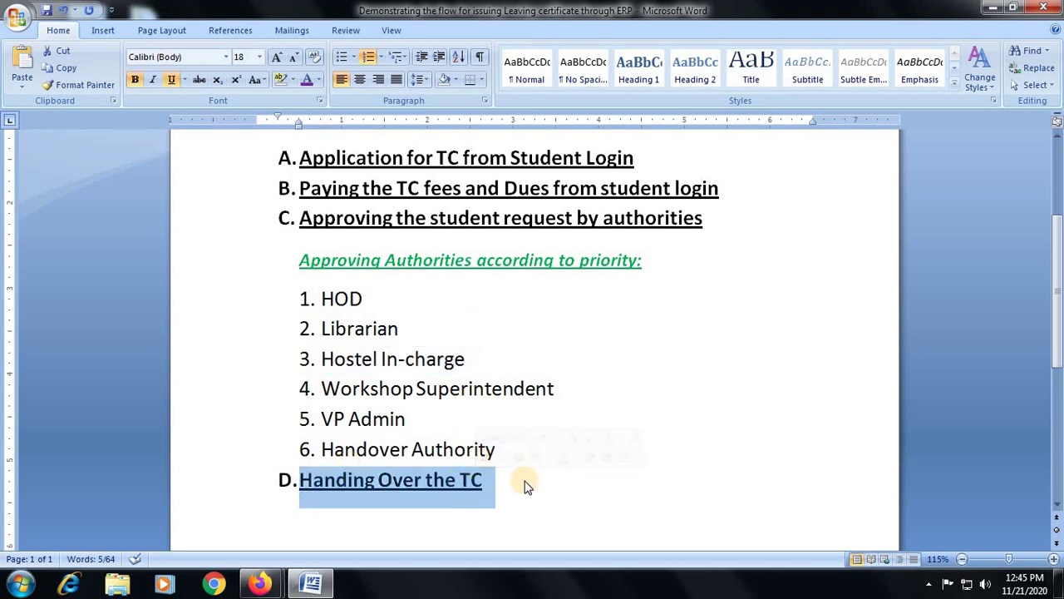
click(525, 481)
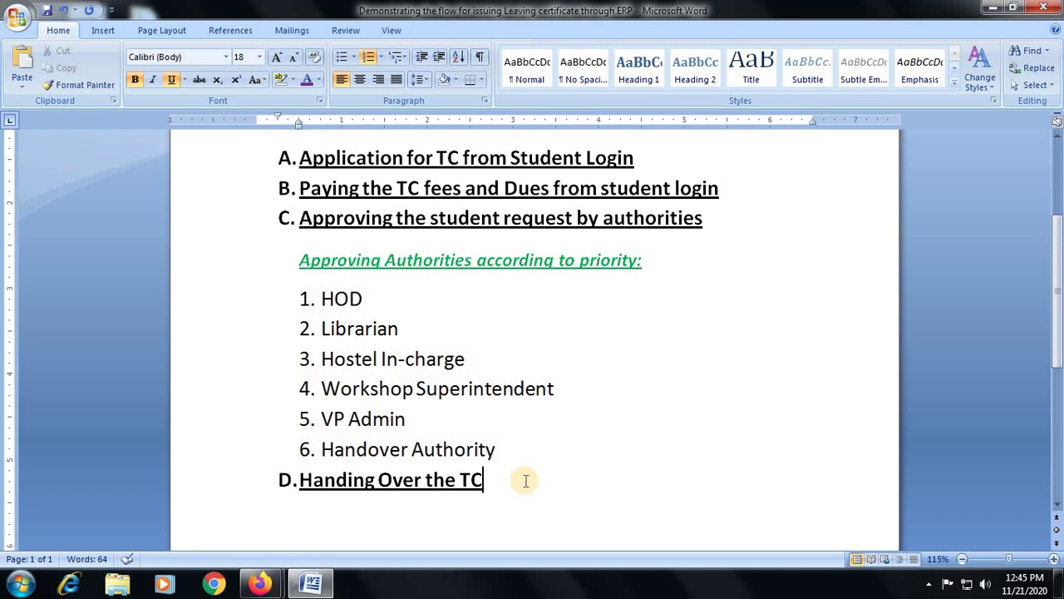
scroll(517, 470, up, 2)
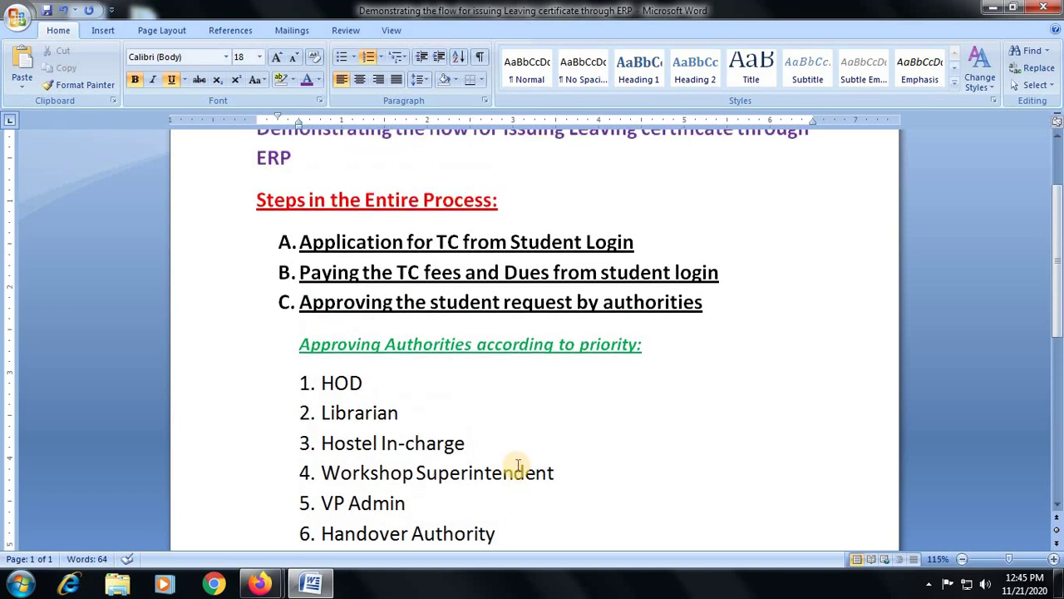
scroll(517, 464, up, 2)
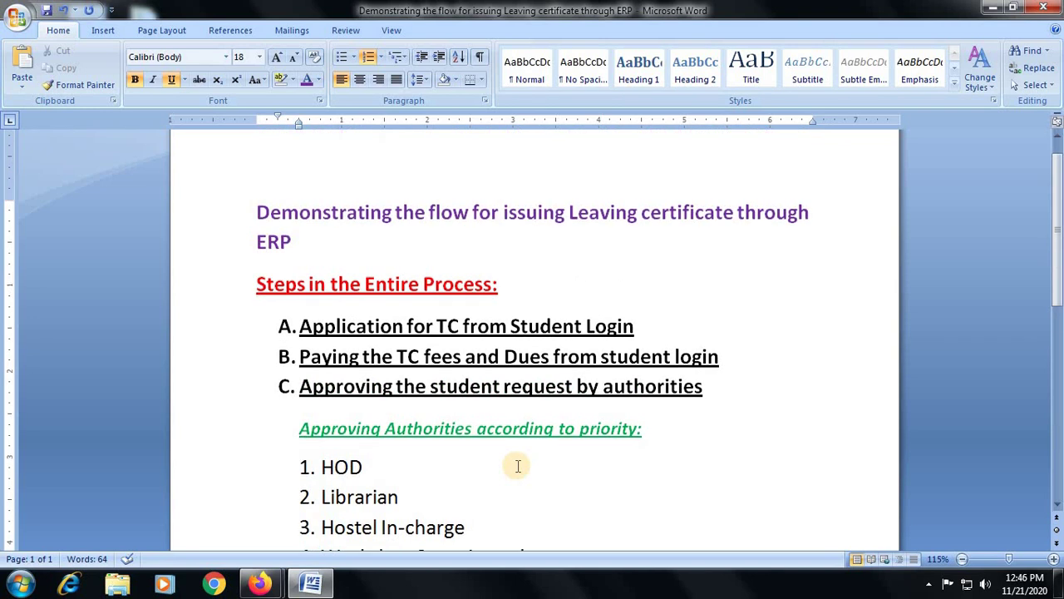
scroll(517, 467, down, 1)
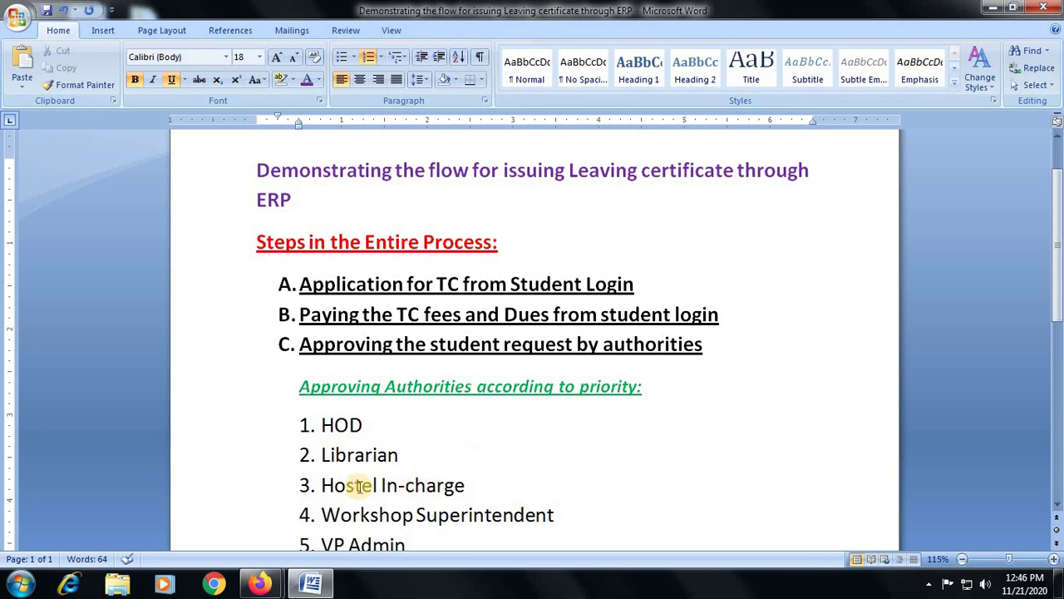
Bring the student's portal window forward and go to Personal > Request For No Dues
mouse_move(261, 573)
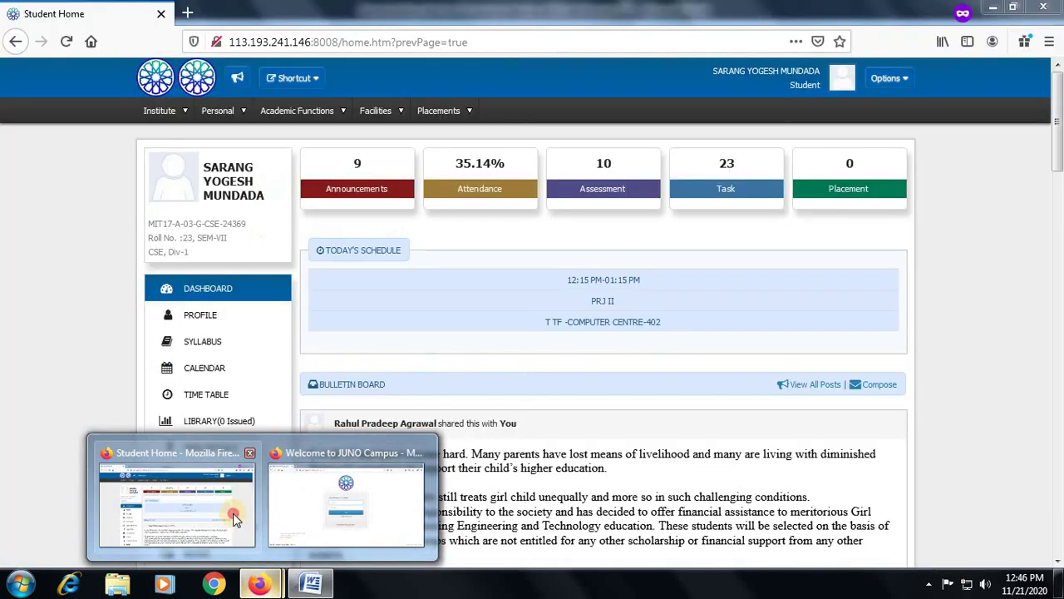
click(234, 519)
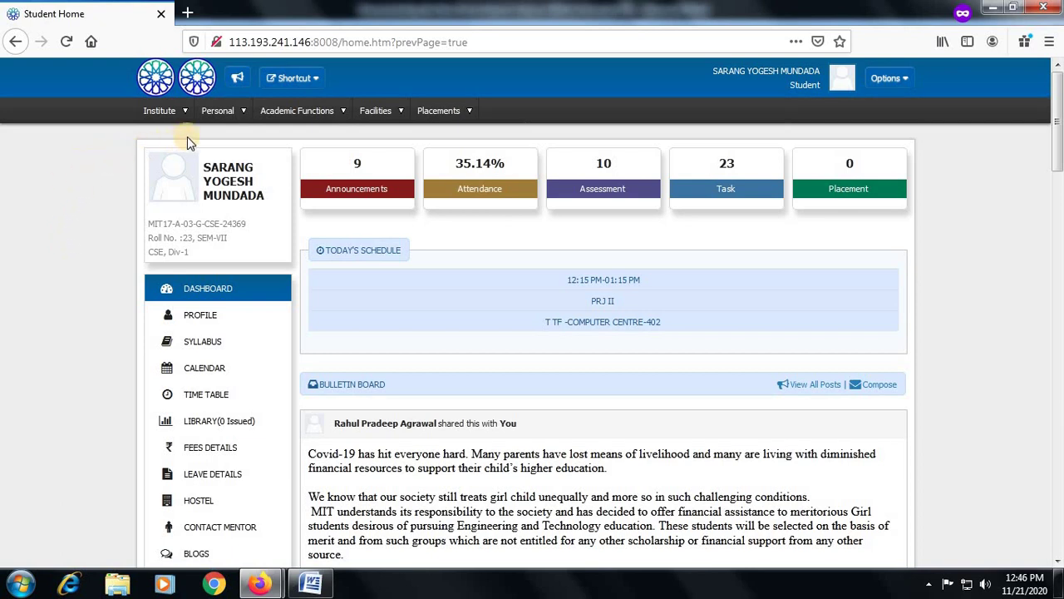
click(220, 112)
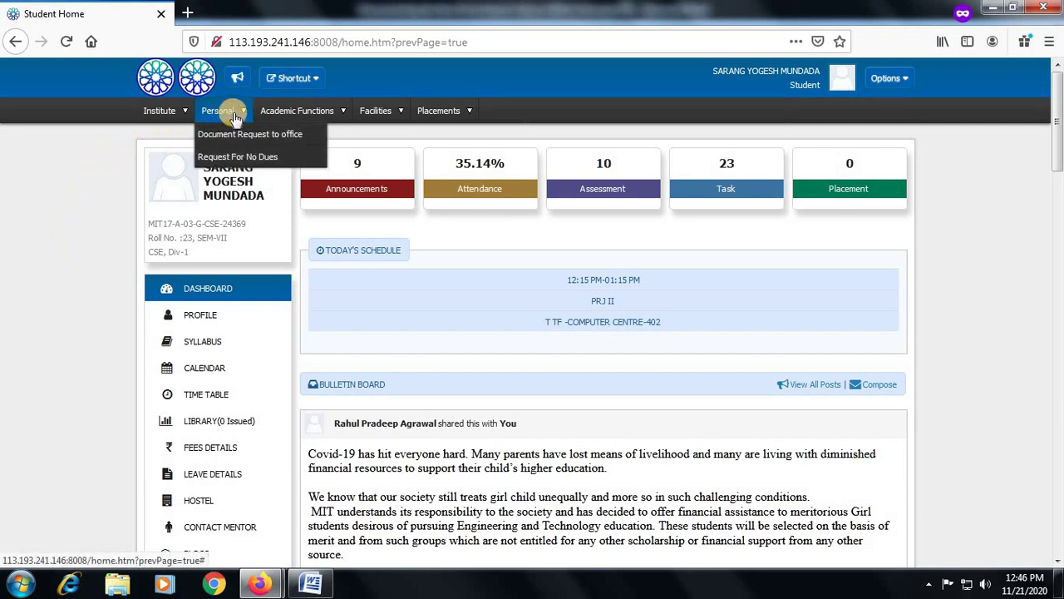
click(260, 157)
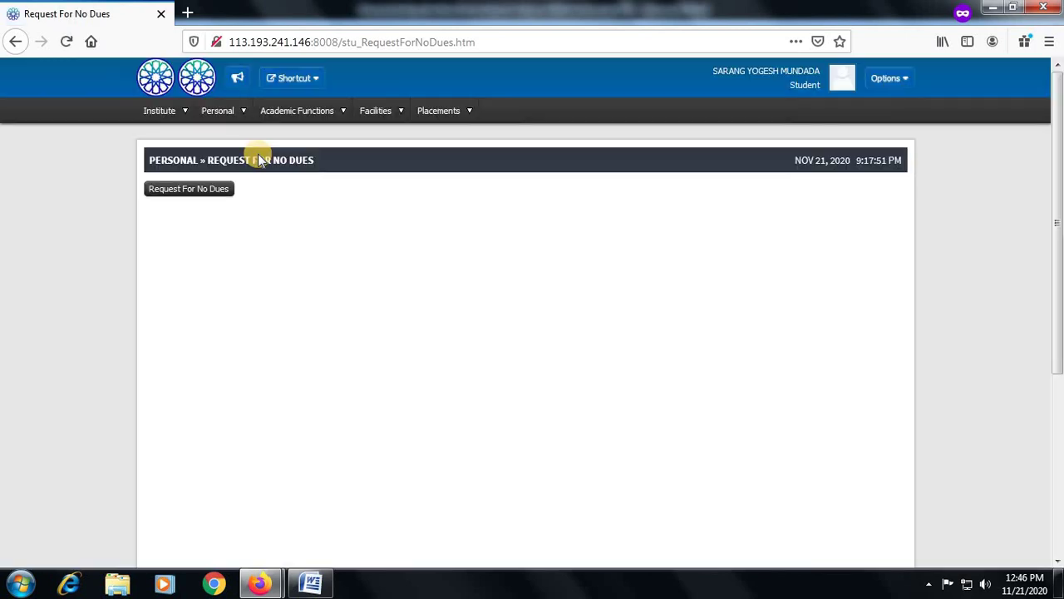
Submit a new no-dues request with reason End of Accademic Year and confirm it
click(207, 191)
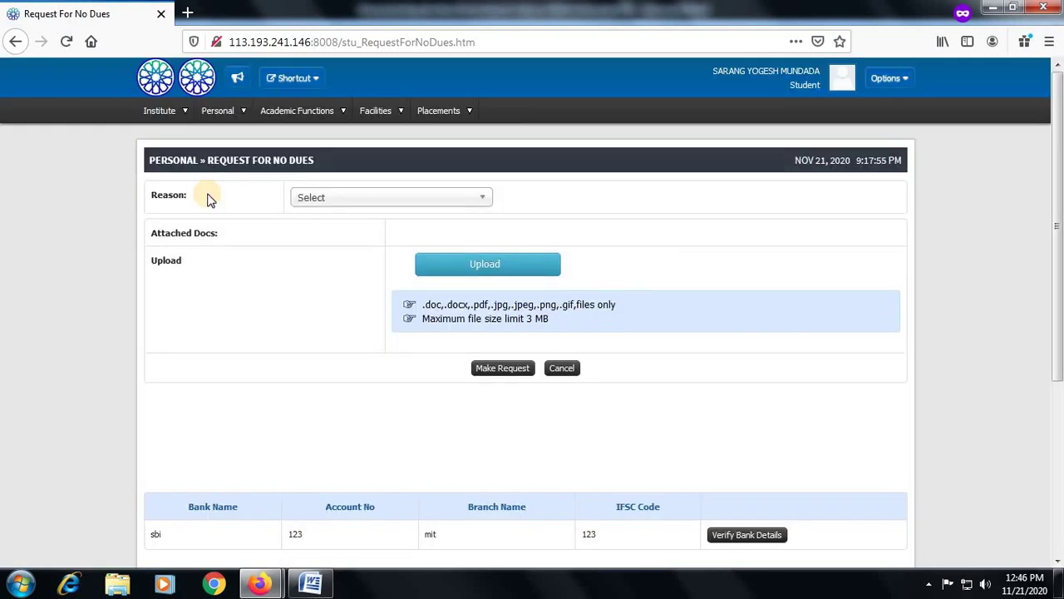
click(389, 203)
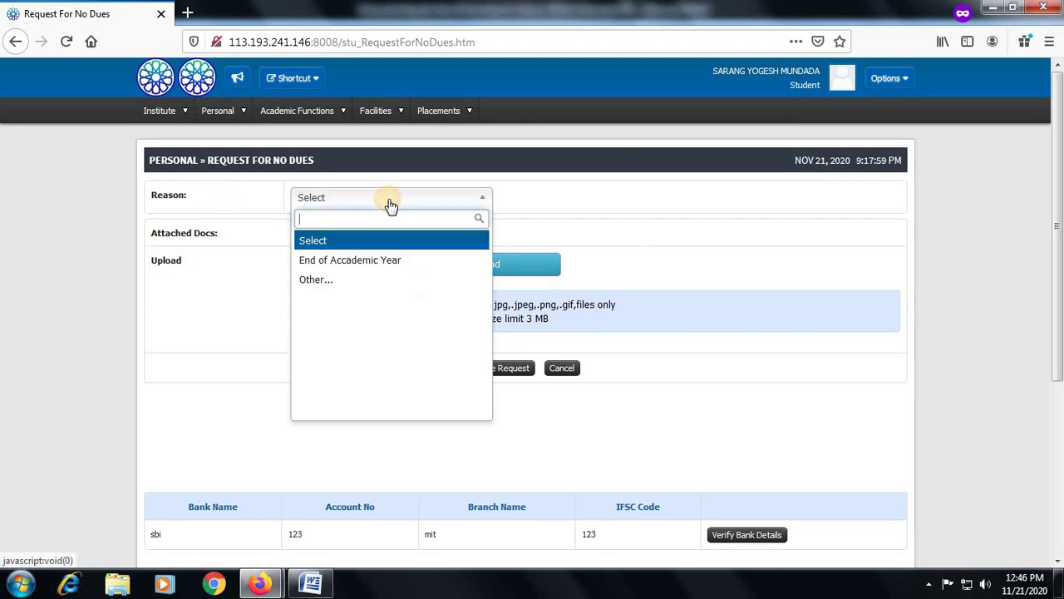
click(387, 261)
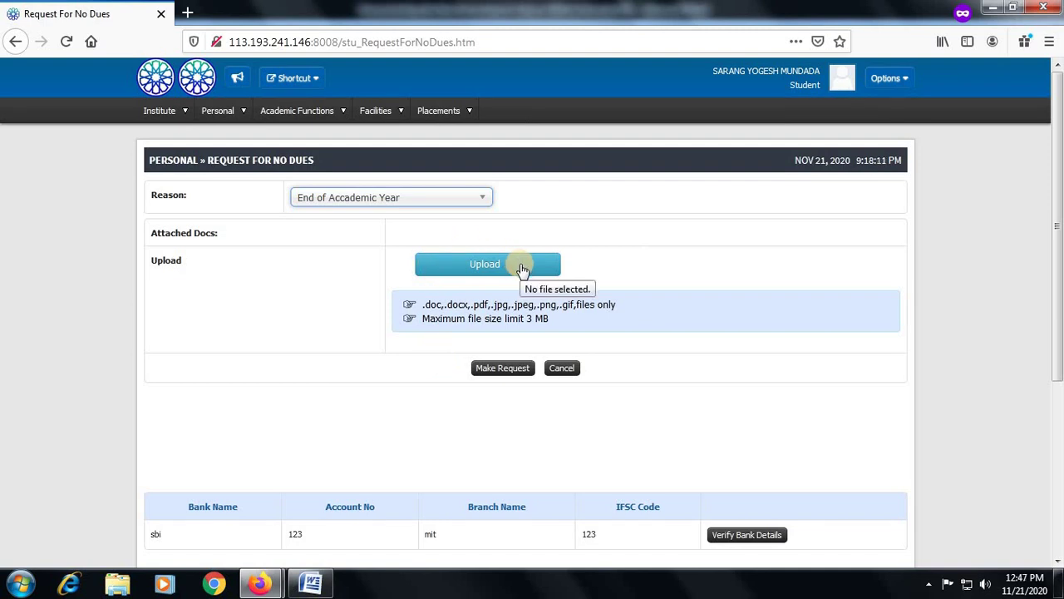
click(497, 371)
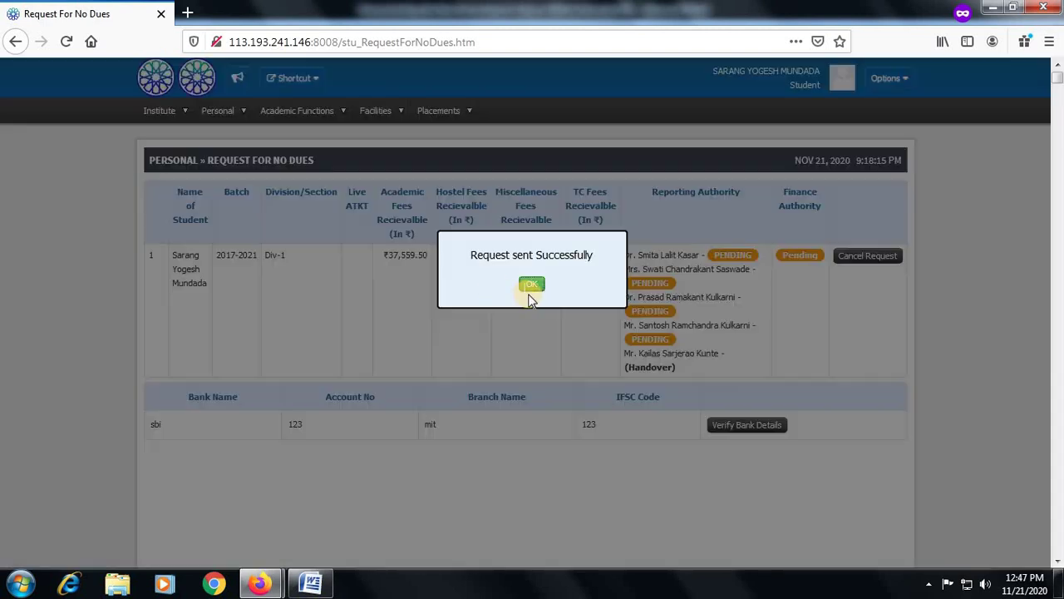
click(533, 284)
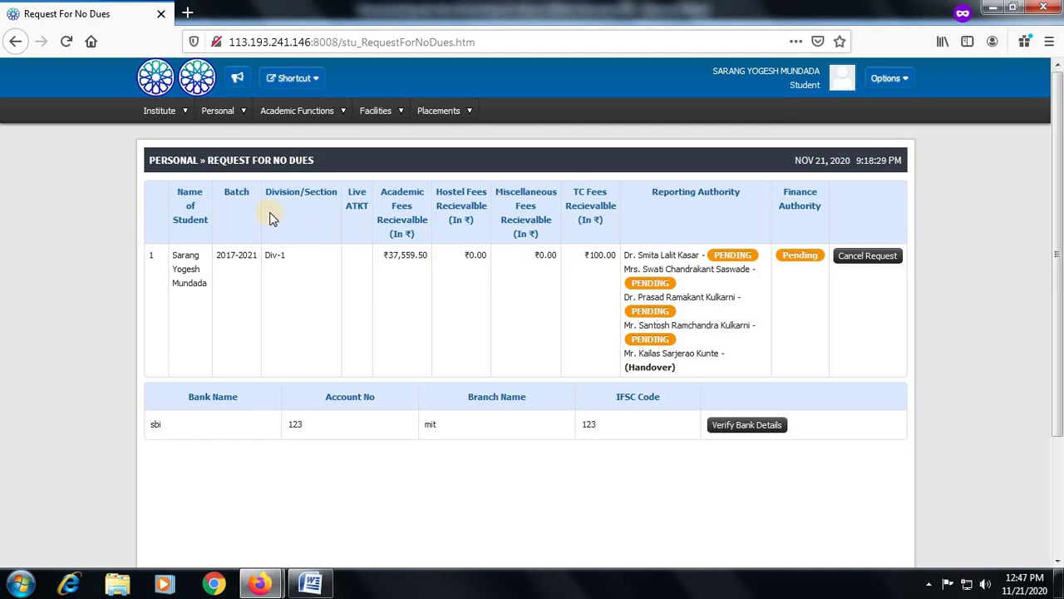
From the classic home page, tick the ₹100 End of Accademic Year Miscellaneous fee and accept its invoice
click(156, 86)
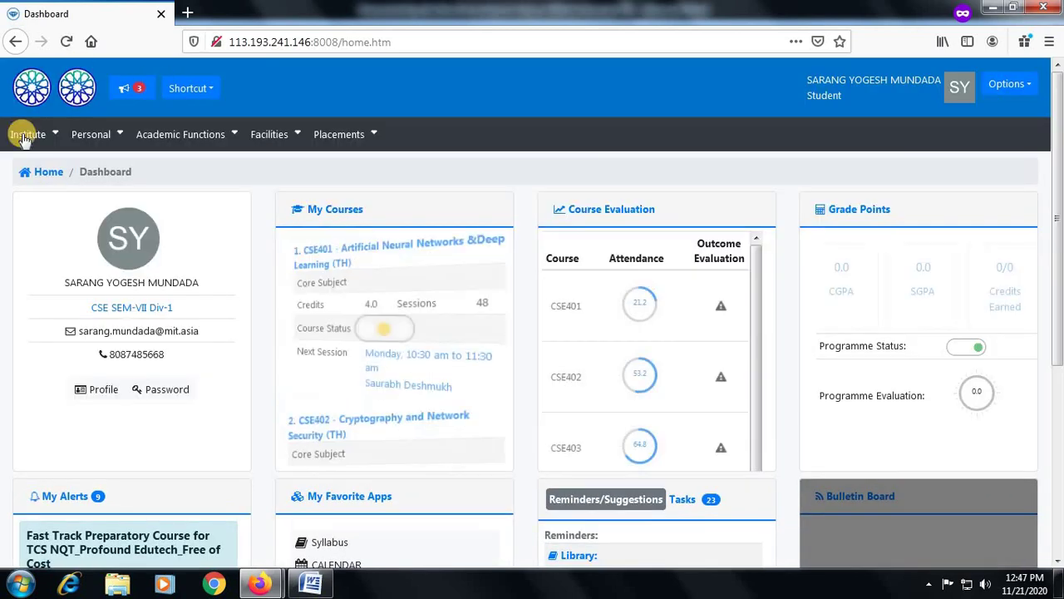
click(48, 173)
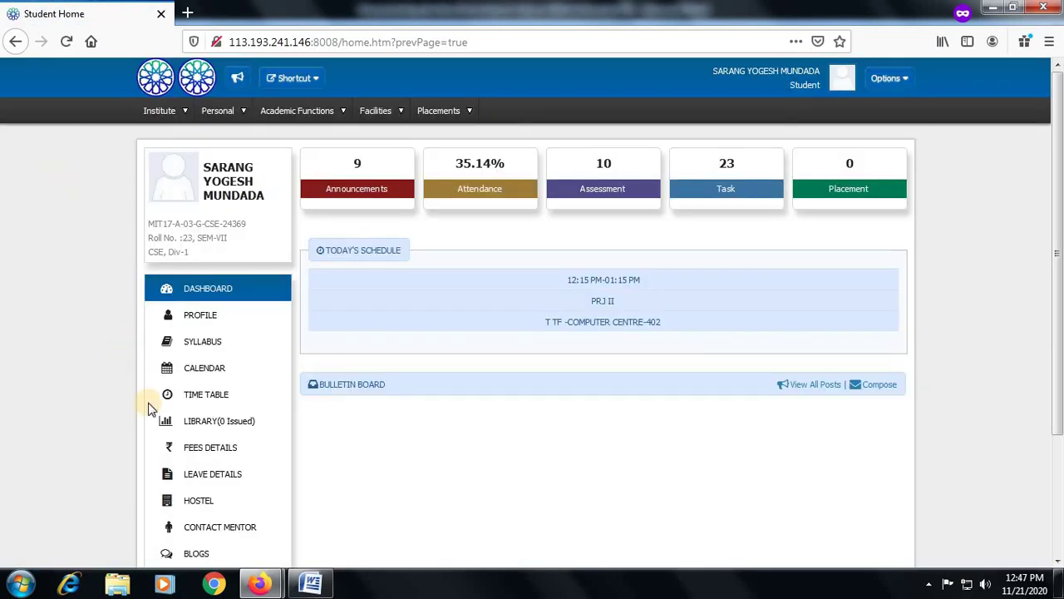
click(219, 452)
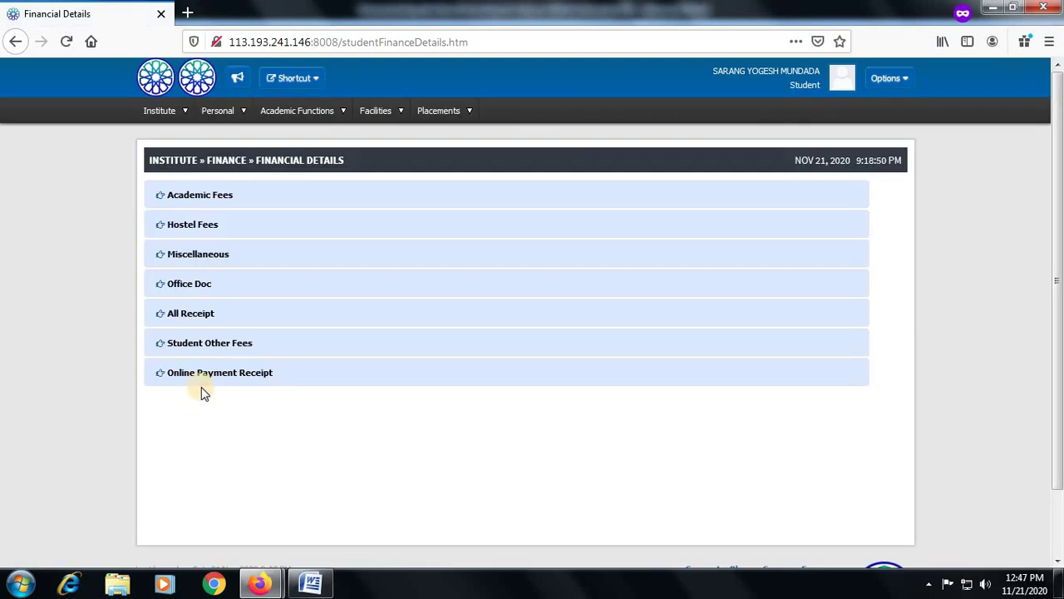
click(211, 262)
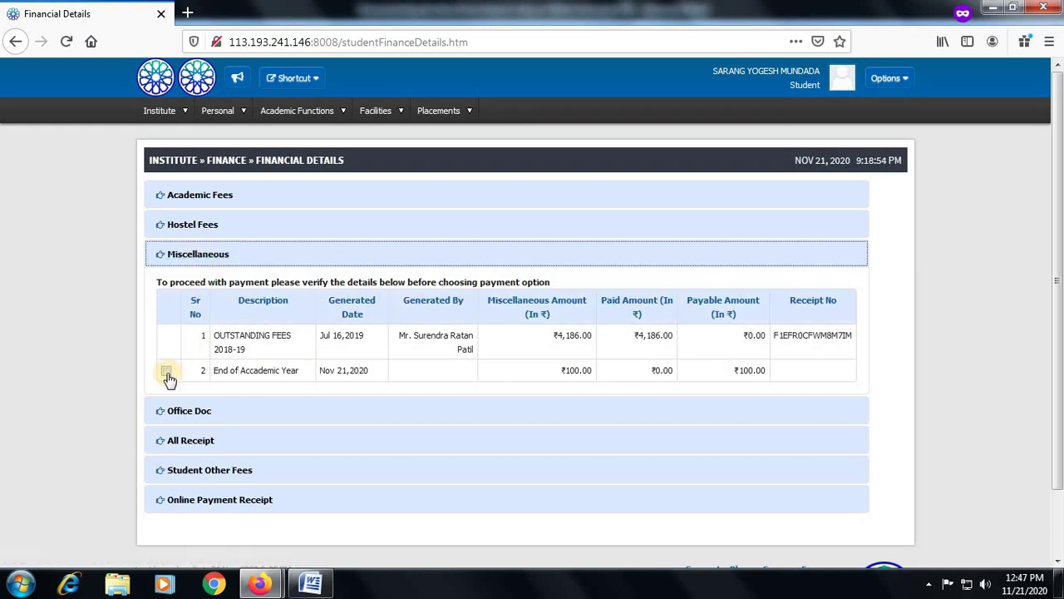
click(166, 370)
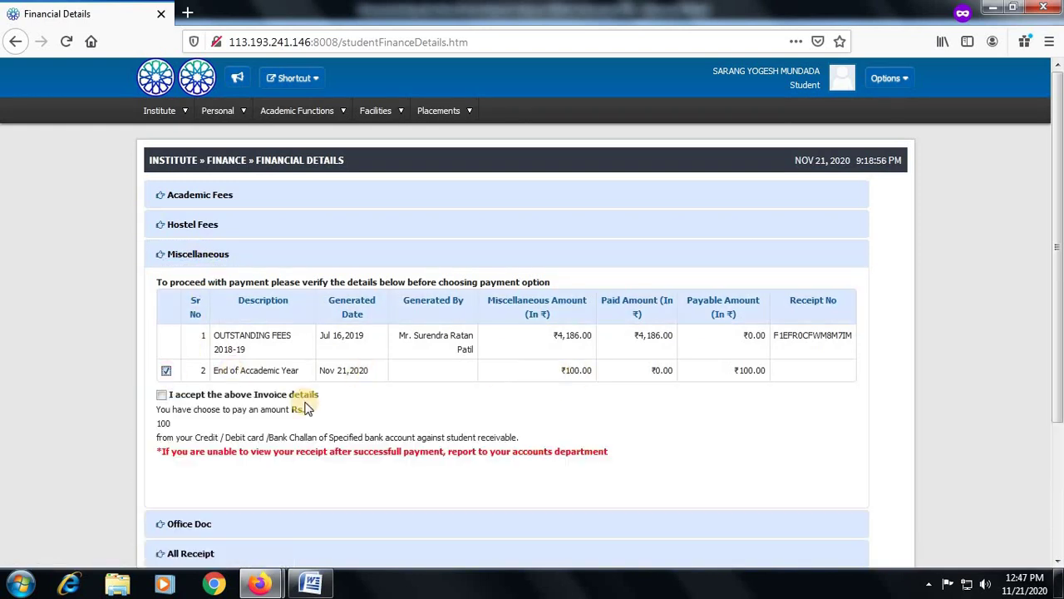
click(161, 397)
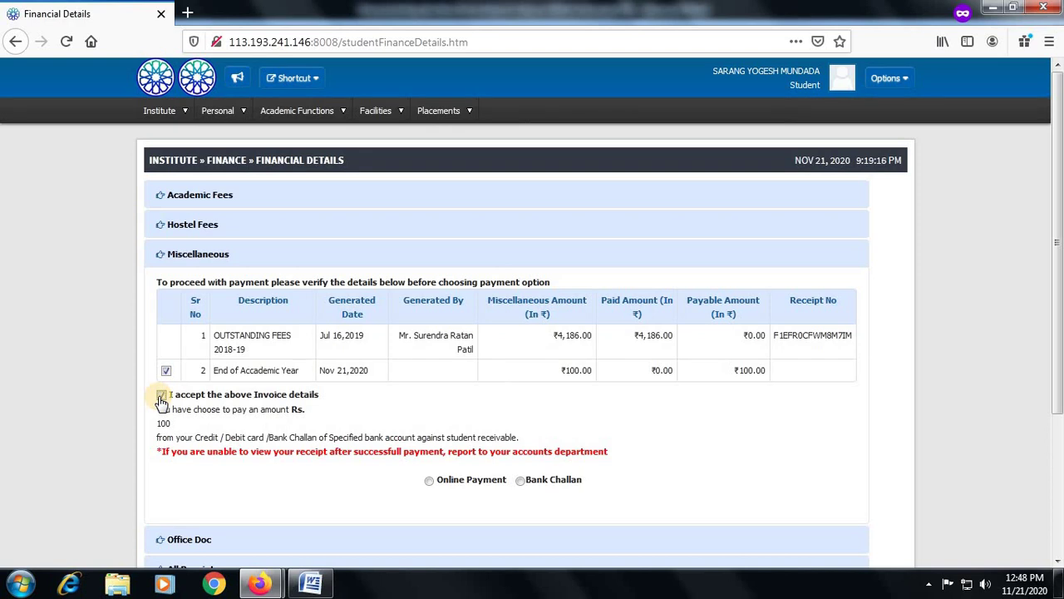
click(218, 111)
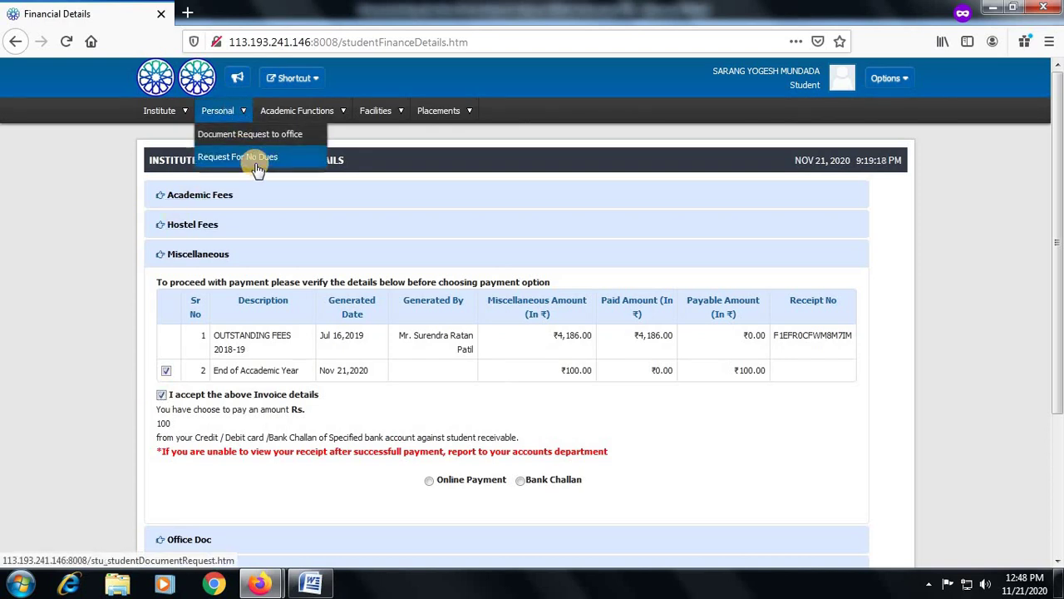
Sign in with the faculty account's e-mail username and password, without saving the login
click(260, 166)
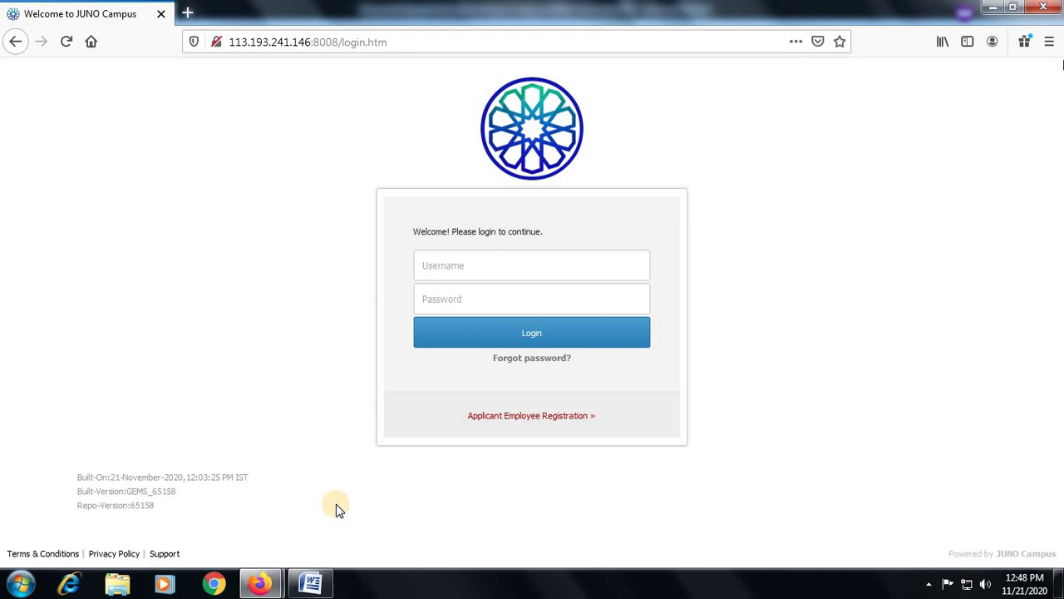
click(501, 267)
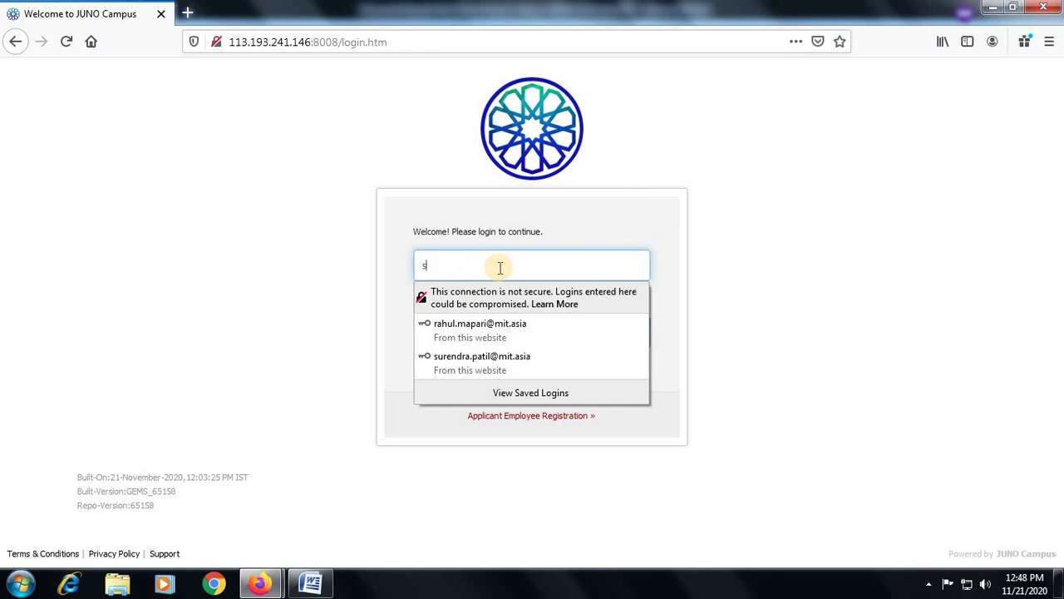
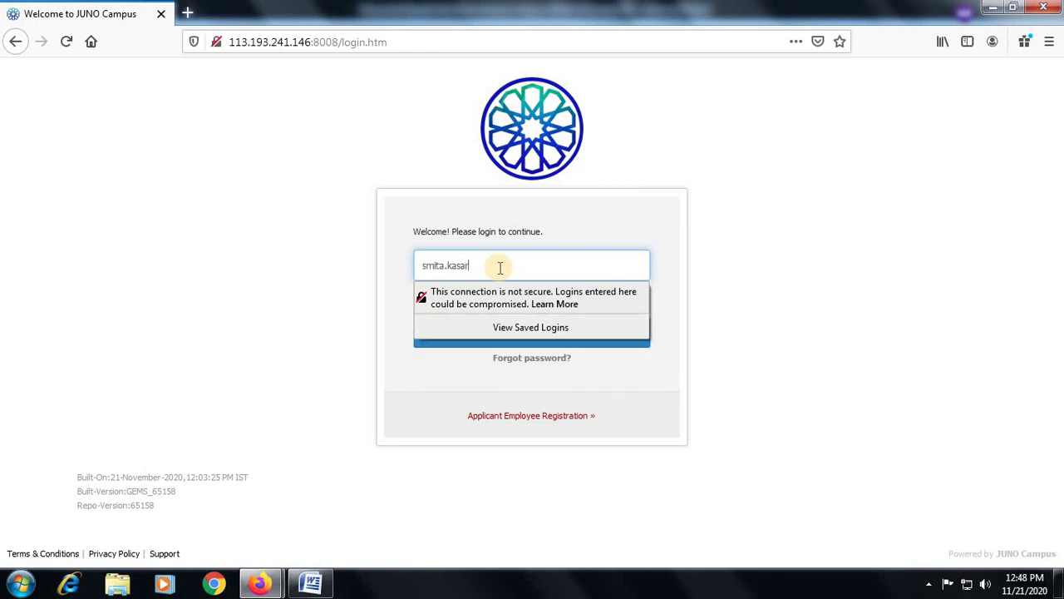
key(Tab)
text(******)
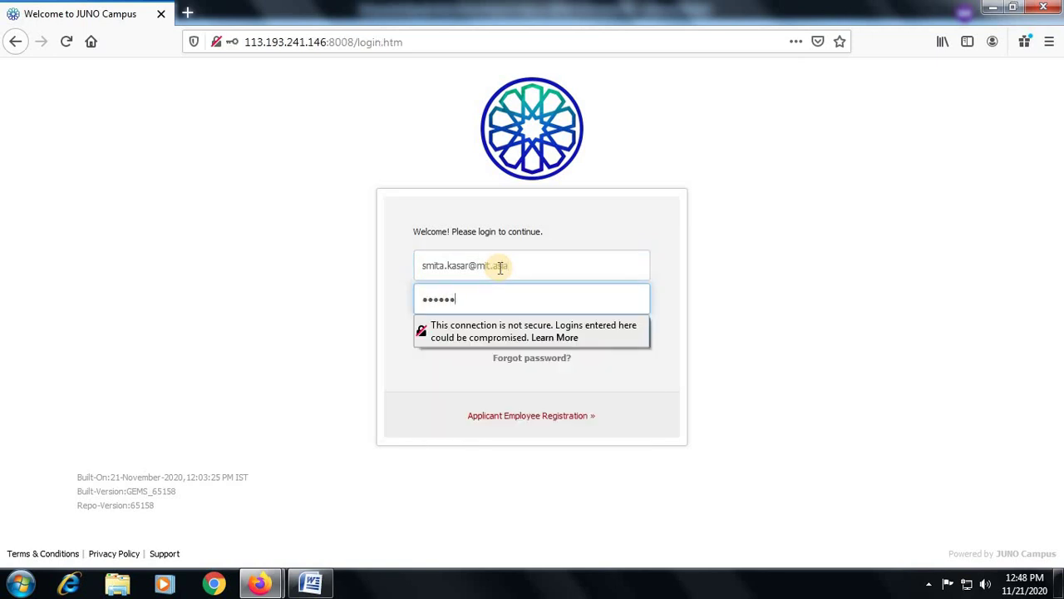
key(Return)
click(433, 173)
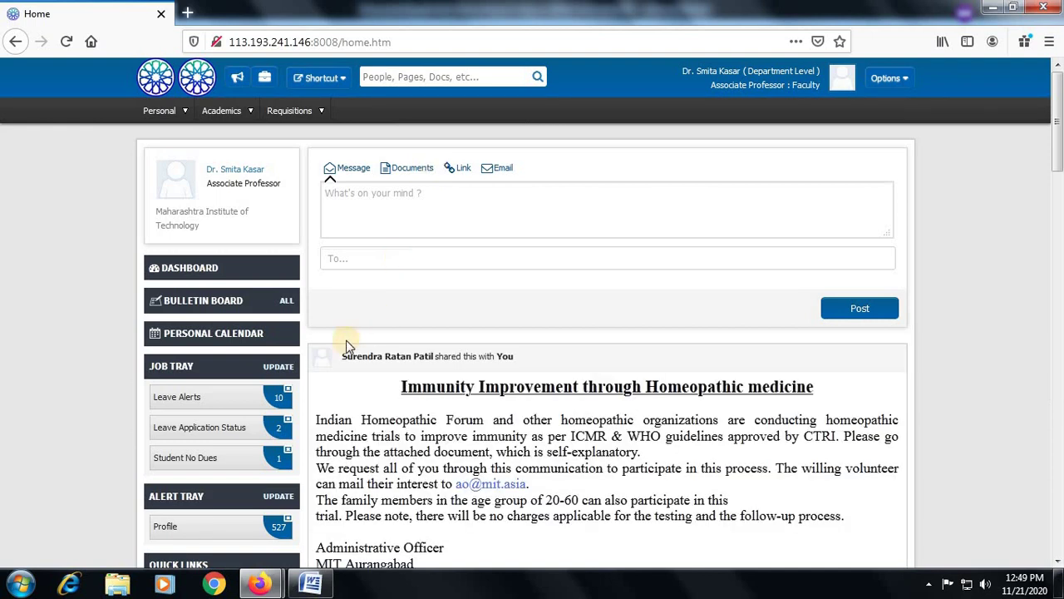
In Student No Dues, glance at the Accepted tab, then accept the pending student's request
click(201, 464)
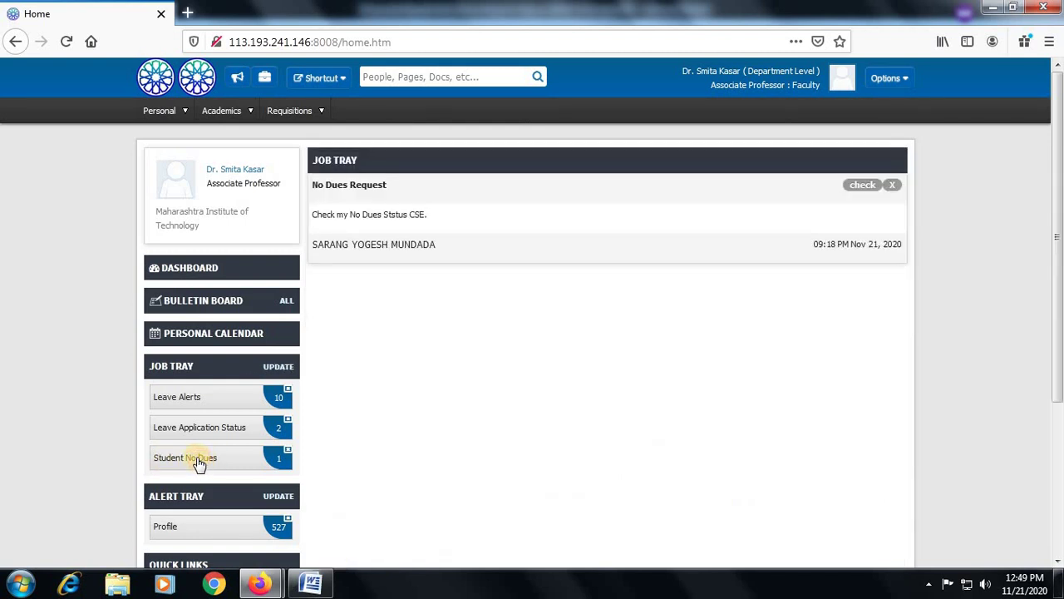
click(861, 185)
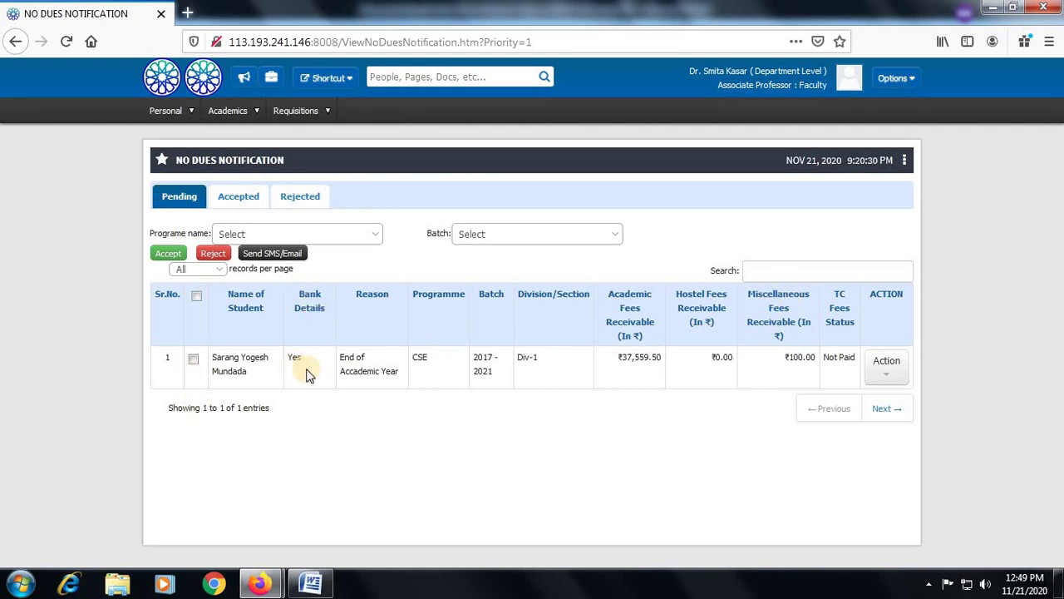
click(238, 200)
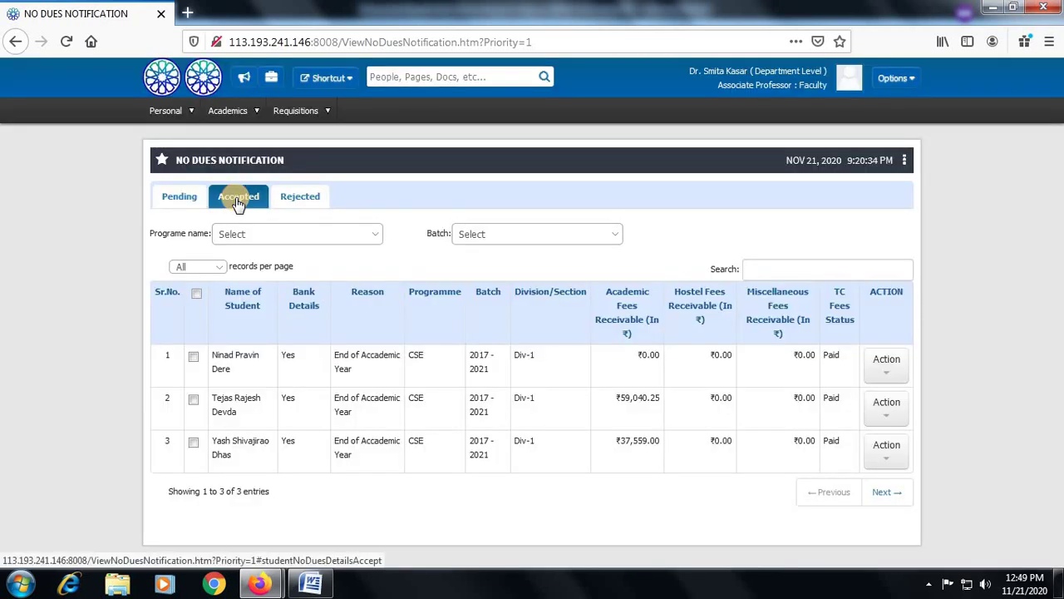
click(191, 203)
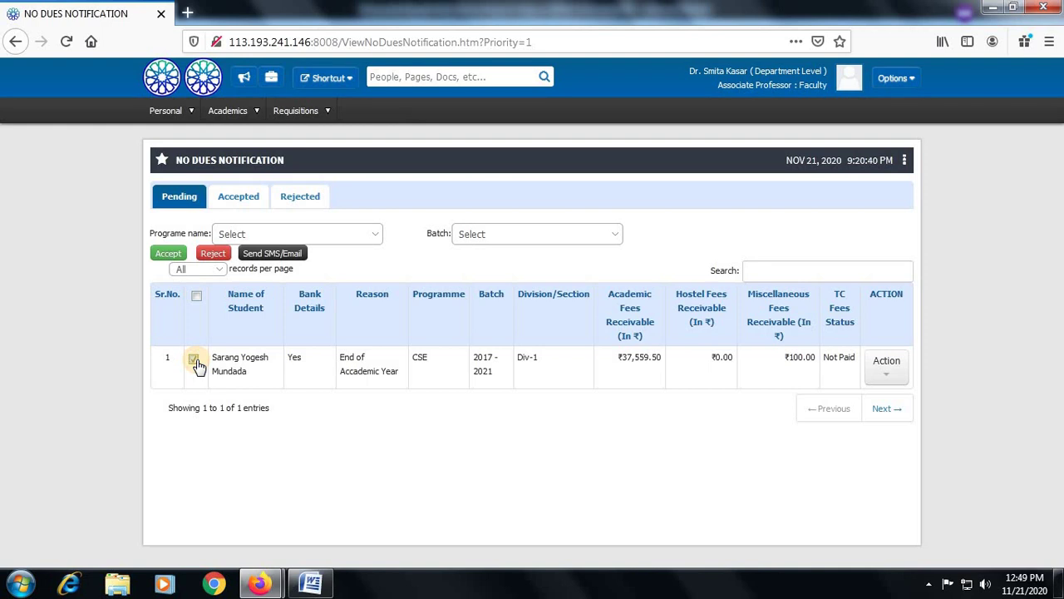
click(168, 253)
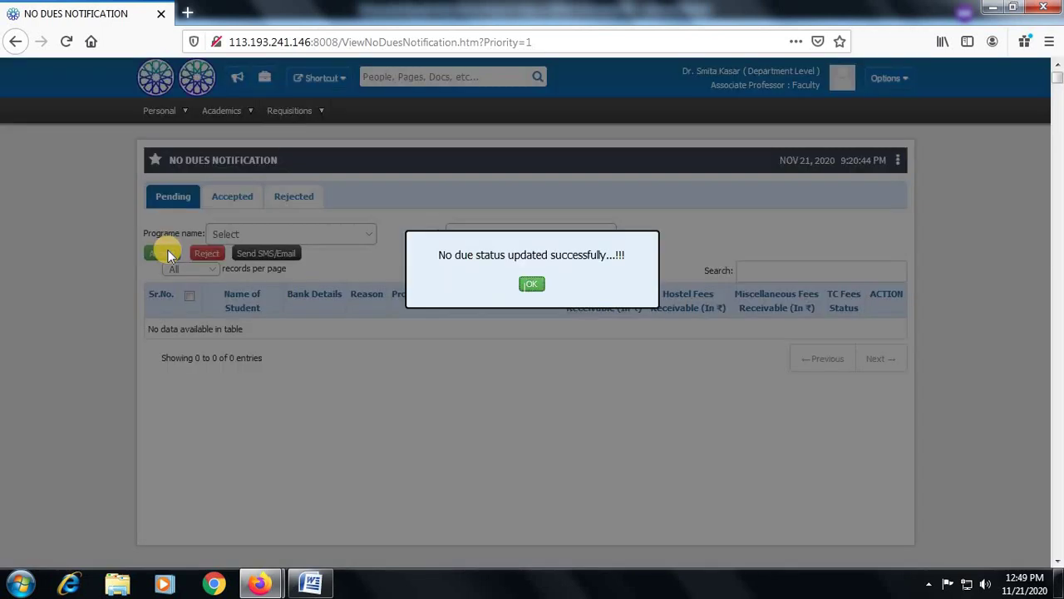
click(533, 287)
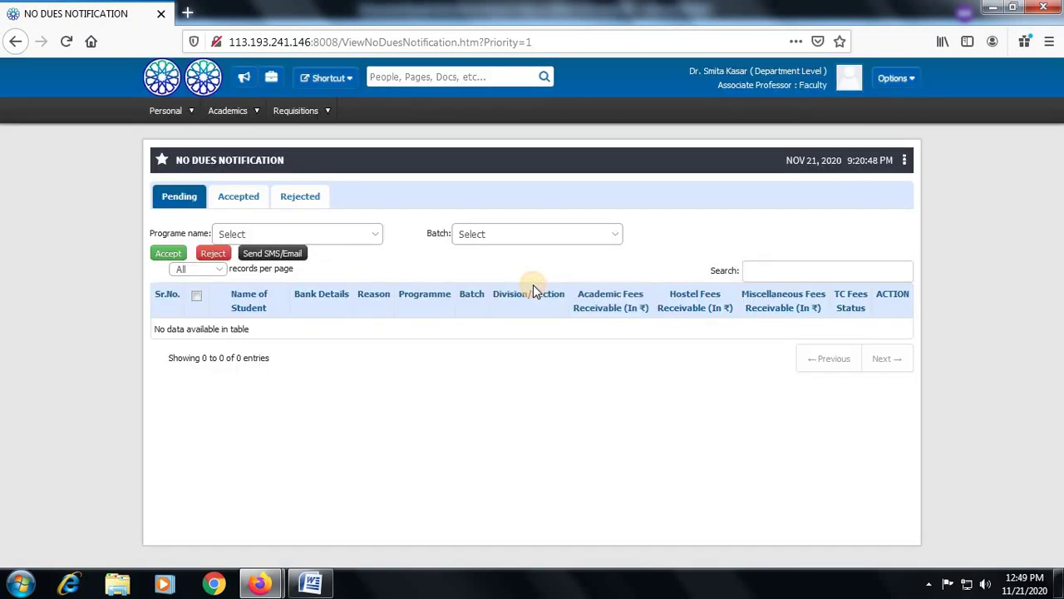
Log out and sign in with the library assistant's pasted username and password, without saving the login
click(915, 80)
click(886, 300)
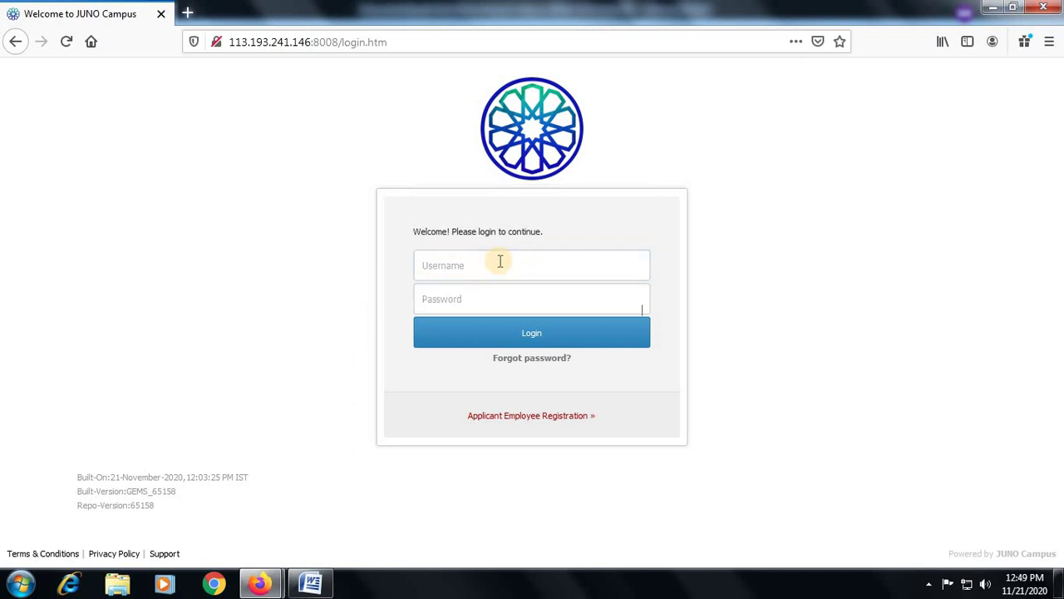
click(500, 263)
key(ctrl+v)
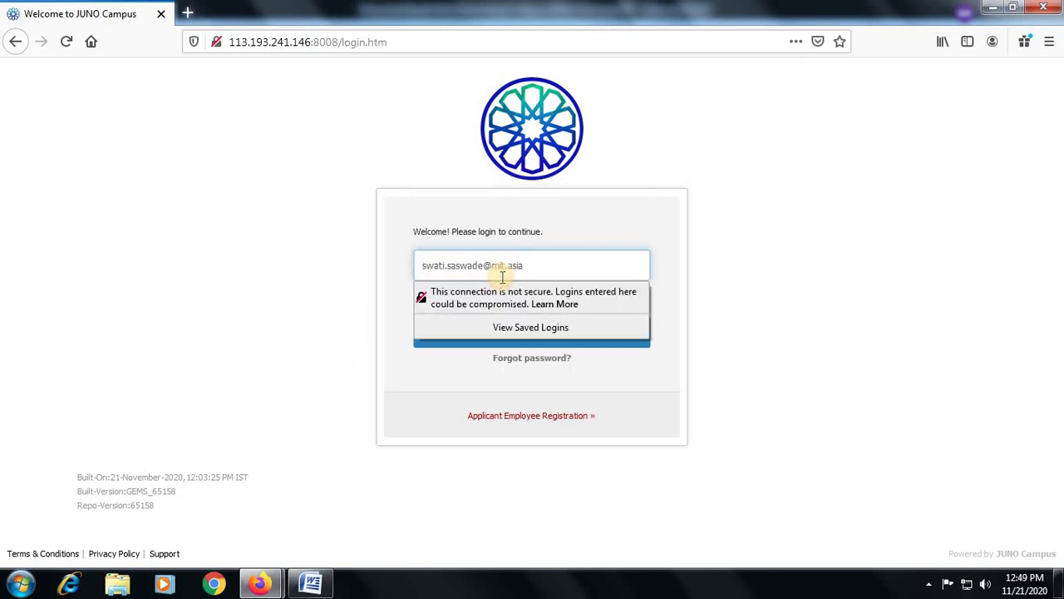
key(Tab)
click(471, 292)
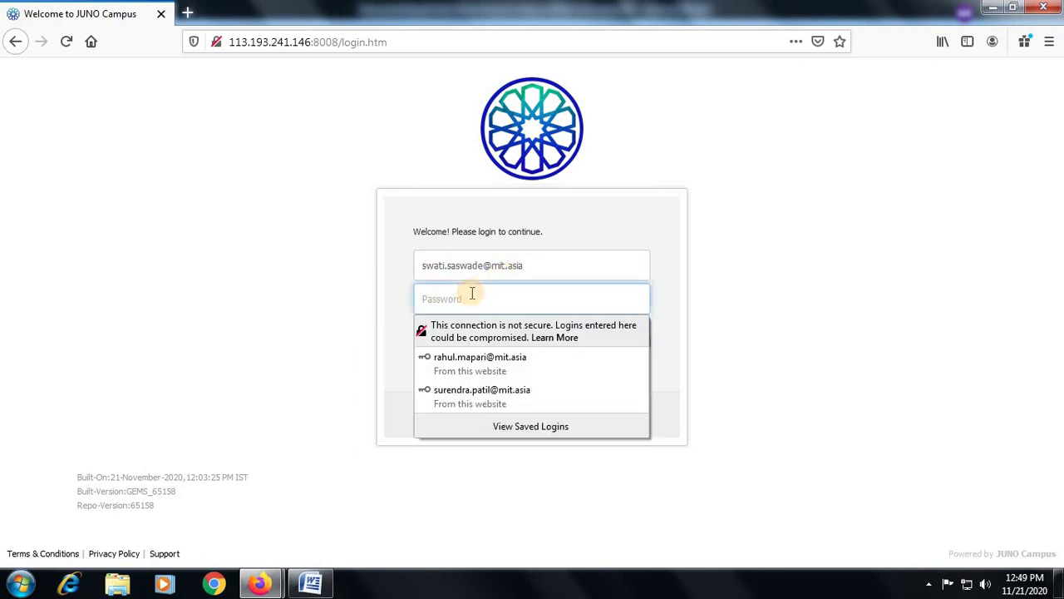
text(•••)
key(Return)
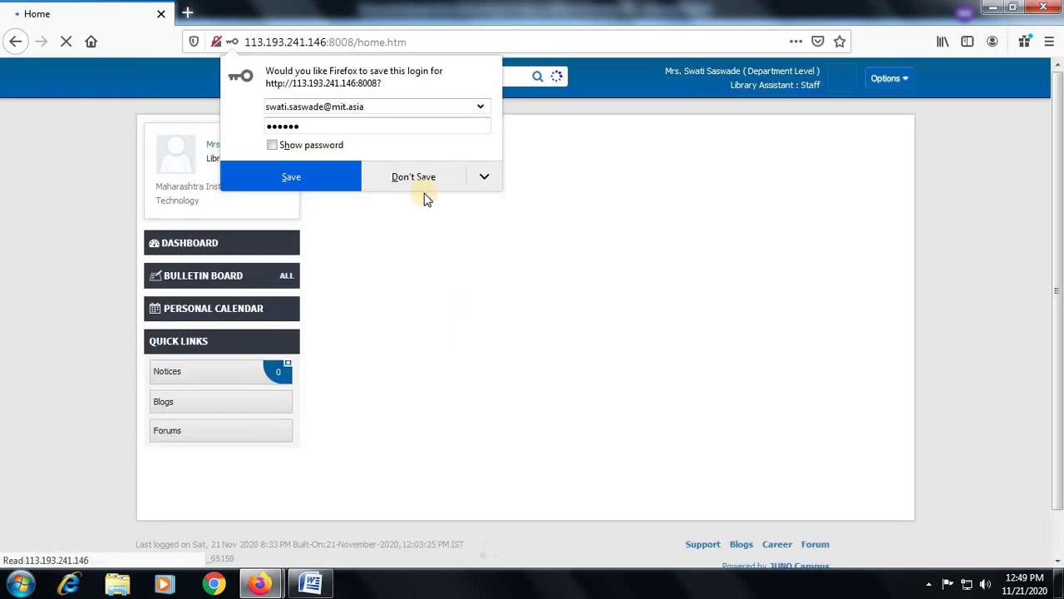
click(420, 175)
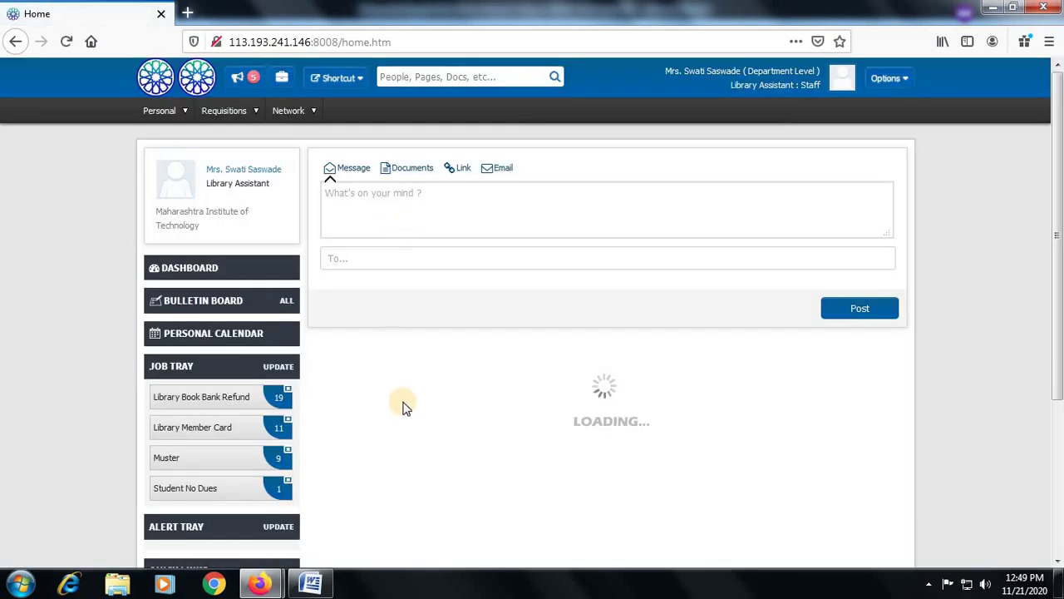
Open the Student No Dues check list, select the student and review the Action menu
click(203, 498)
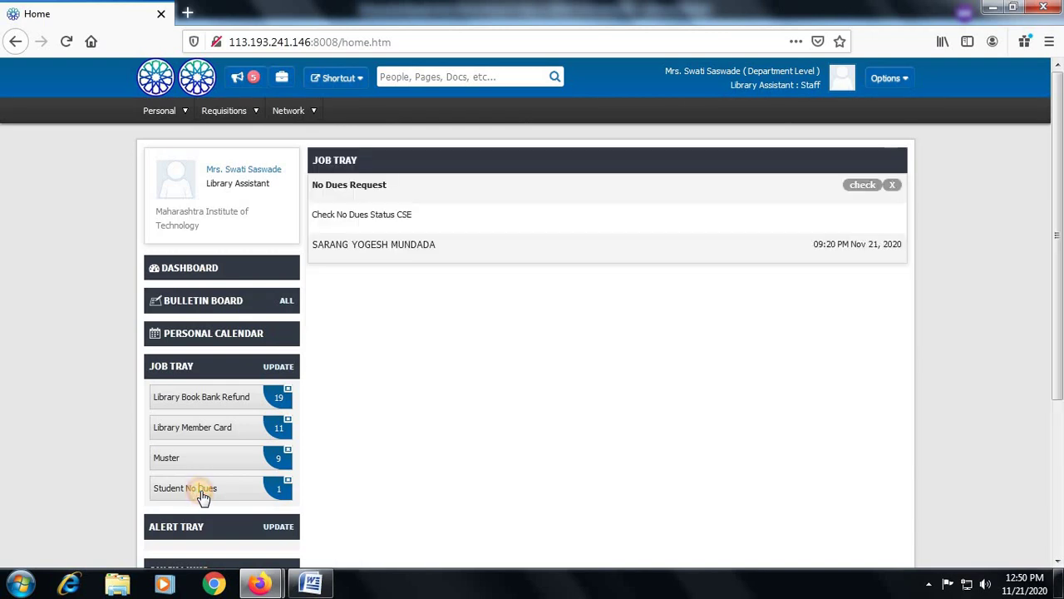
click(857, 186)
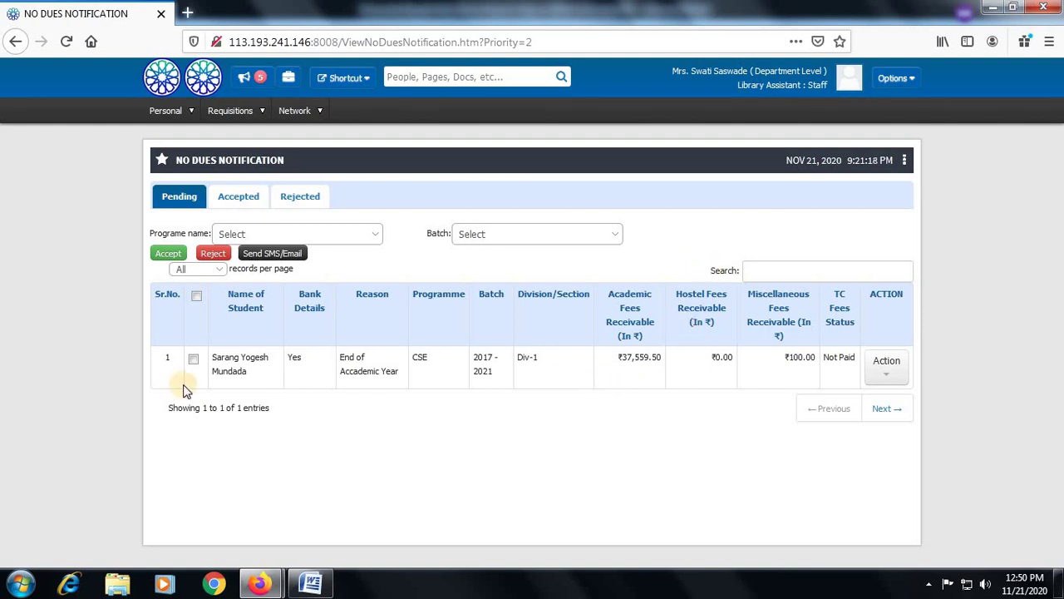
click(193, 358)
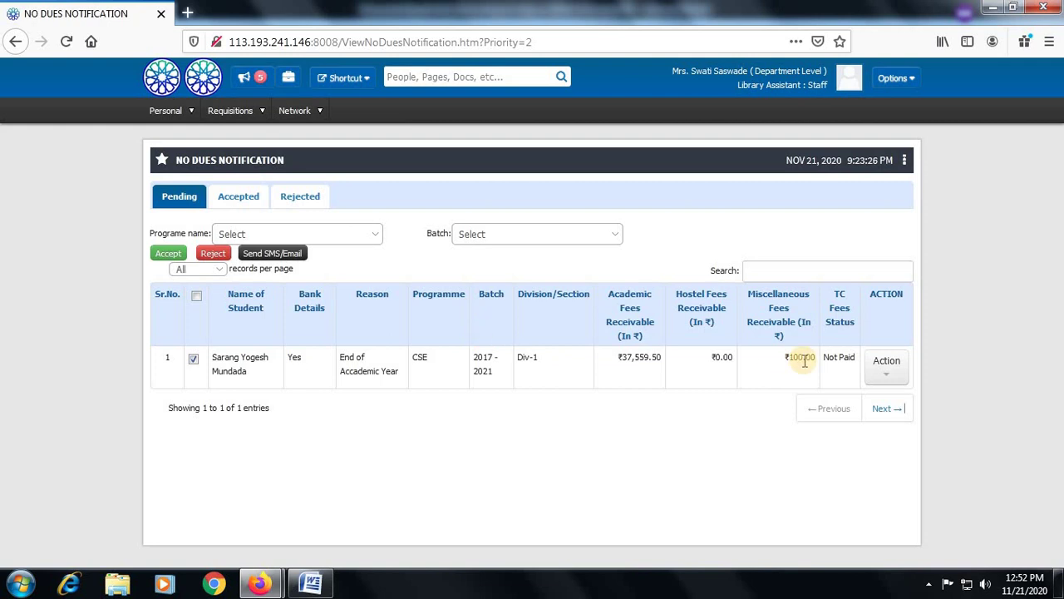
click(889, 366)
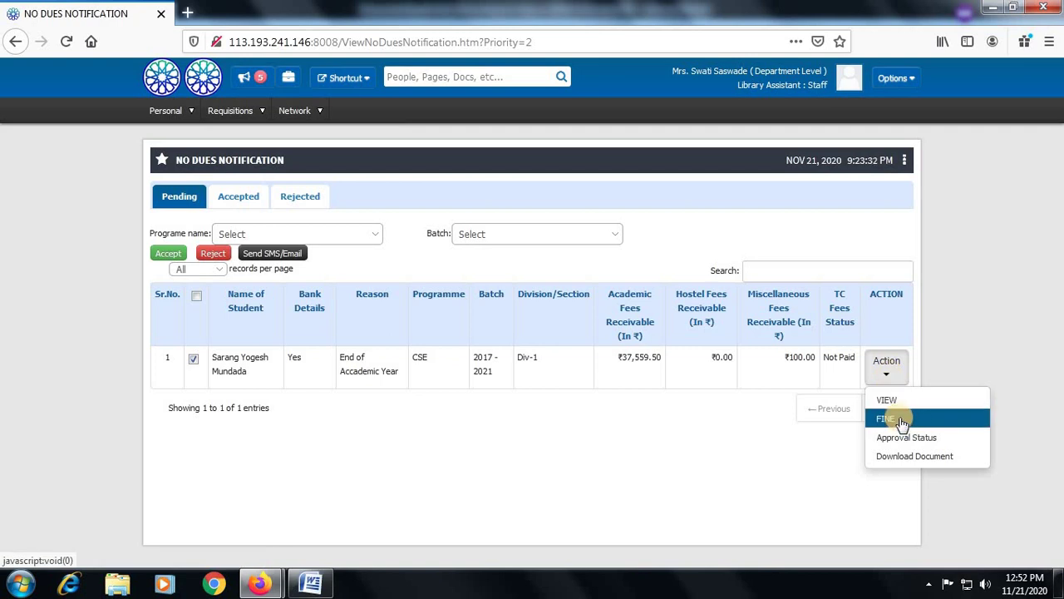
click(720, 428)
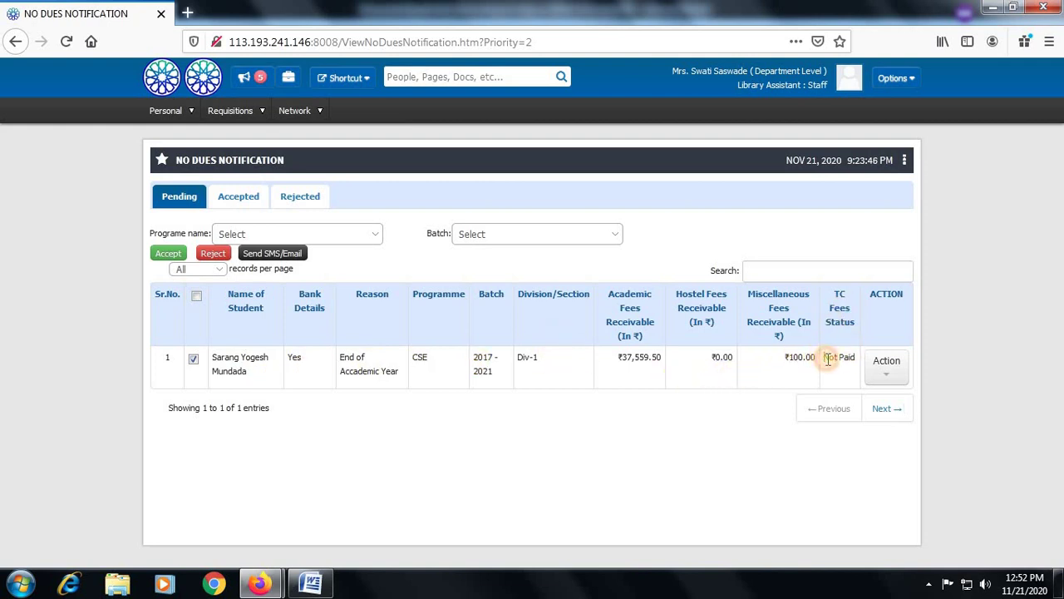
Note the Not Paid TC fees status, then accept the student's request and confirm
drag(828, 359, 852, 372)
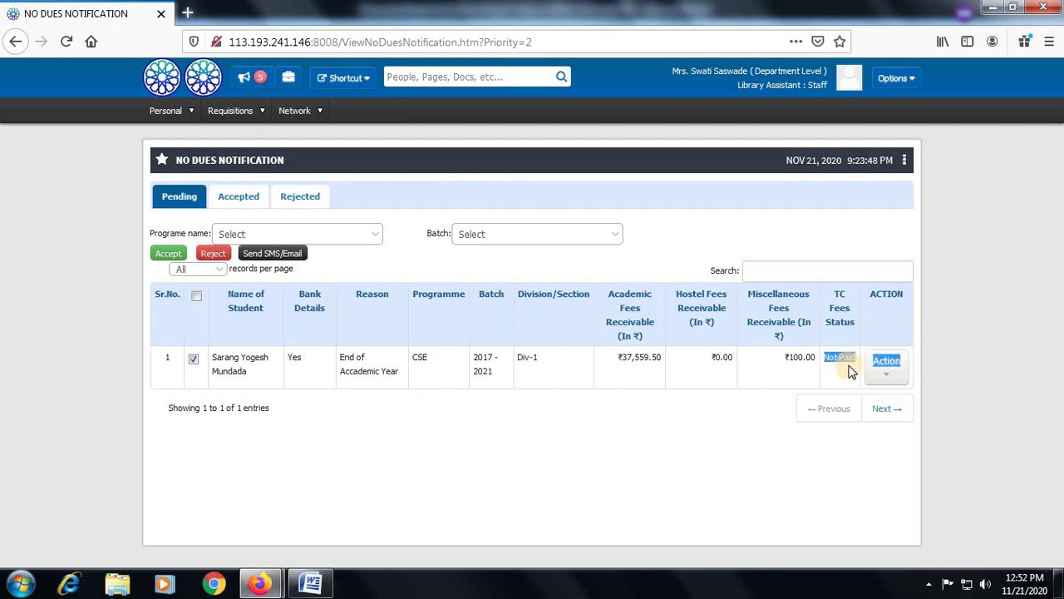
click(852, 371)
click(194, 360)
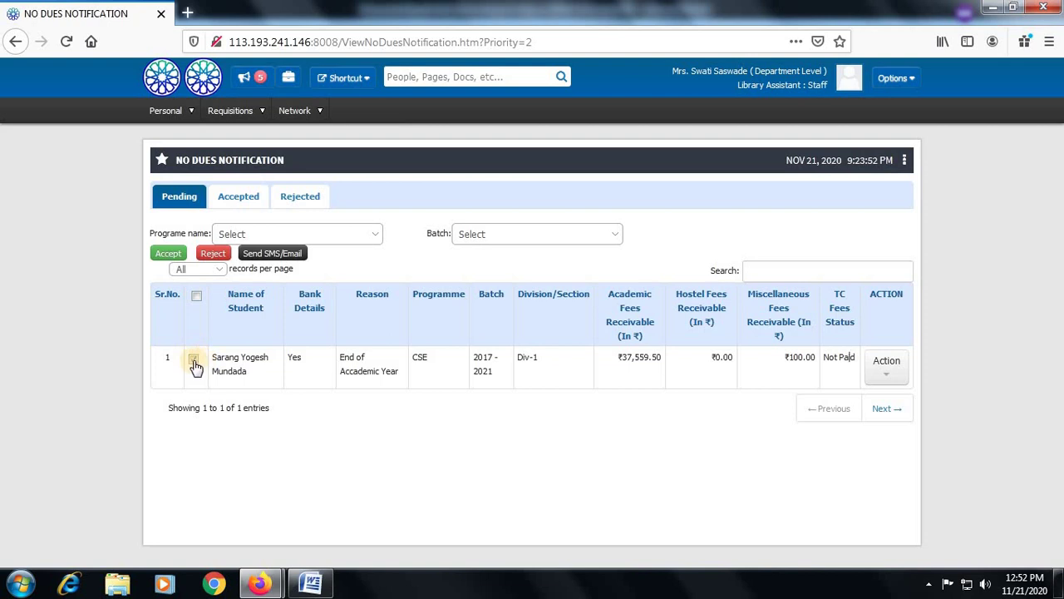
click(168, 254)
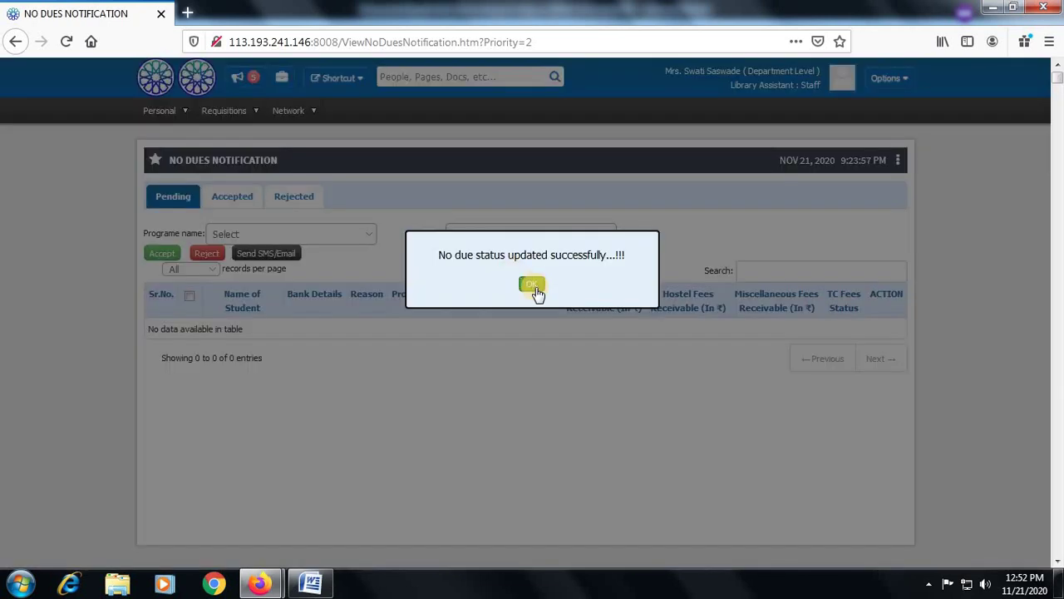
click(533, 286)
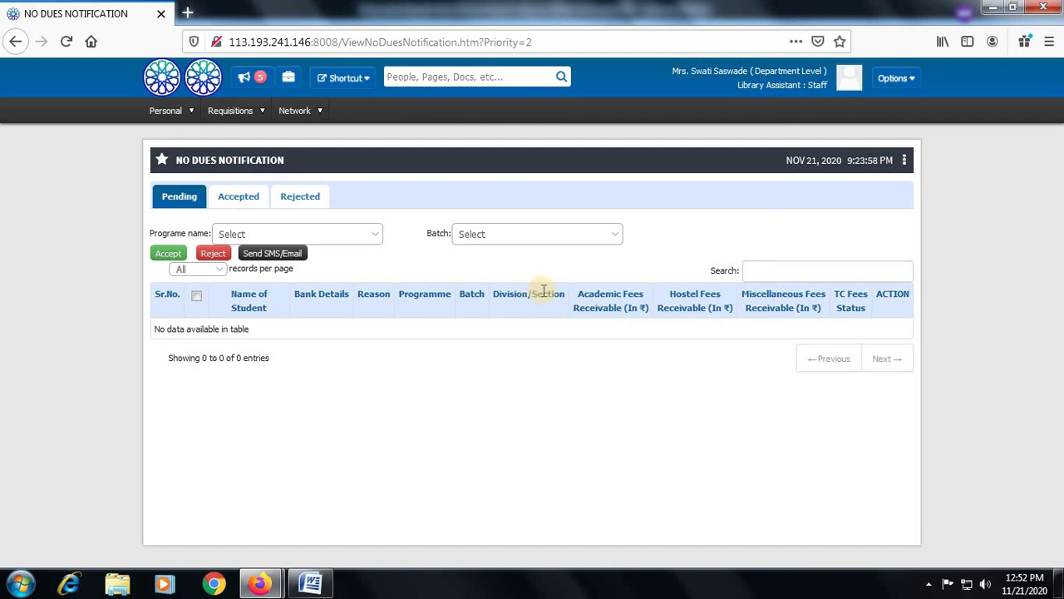
Sign out of the library staff account and switch to the director's browser window
click(896, 78)
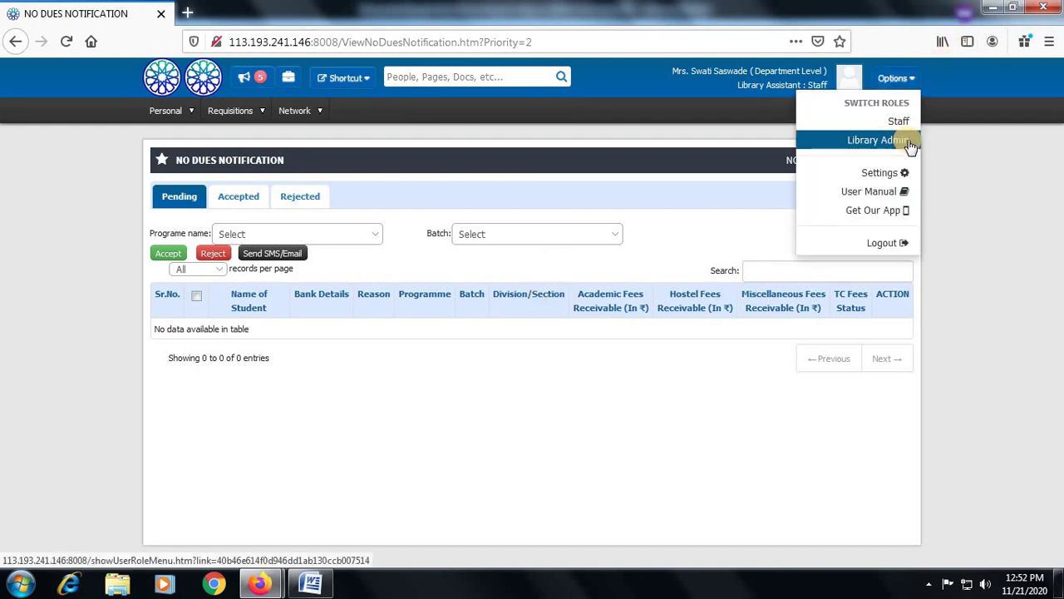
click(879, 241)
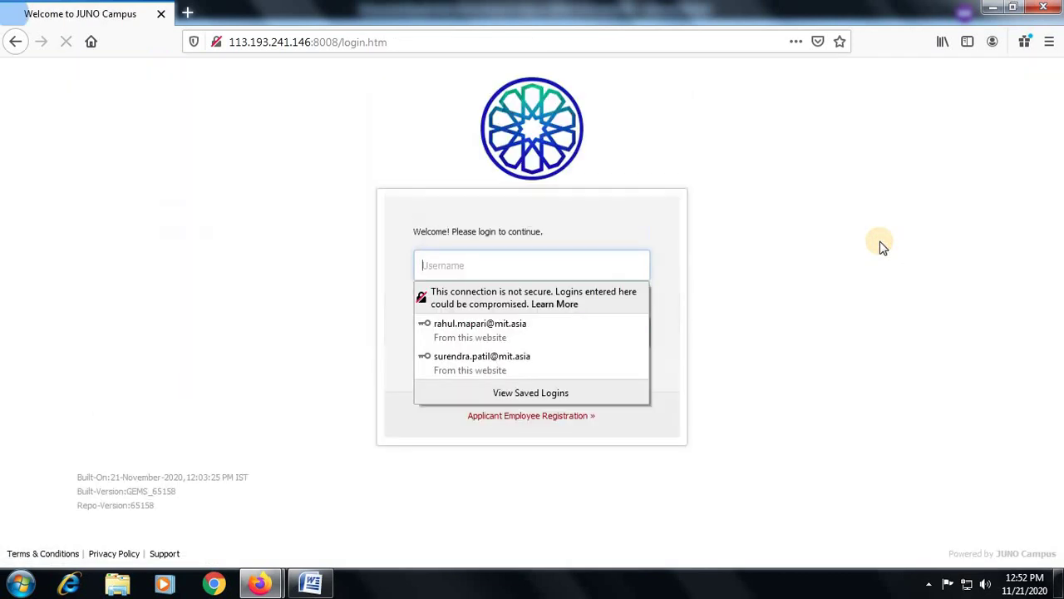
click(532, 267)
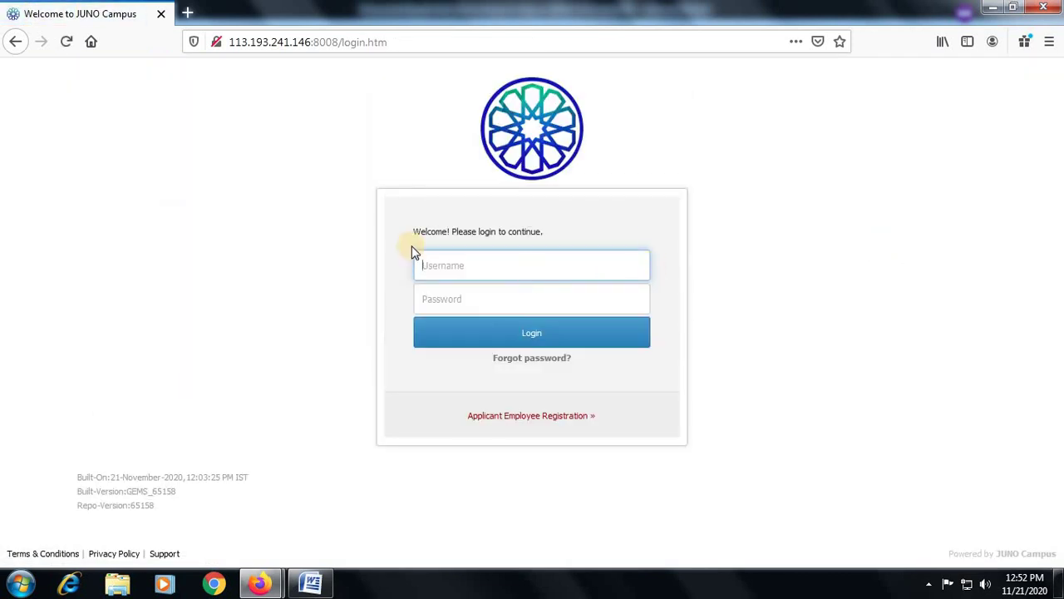
key(alt+Tab)
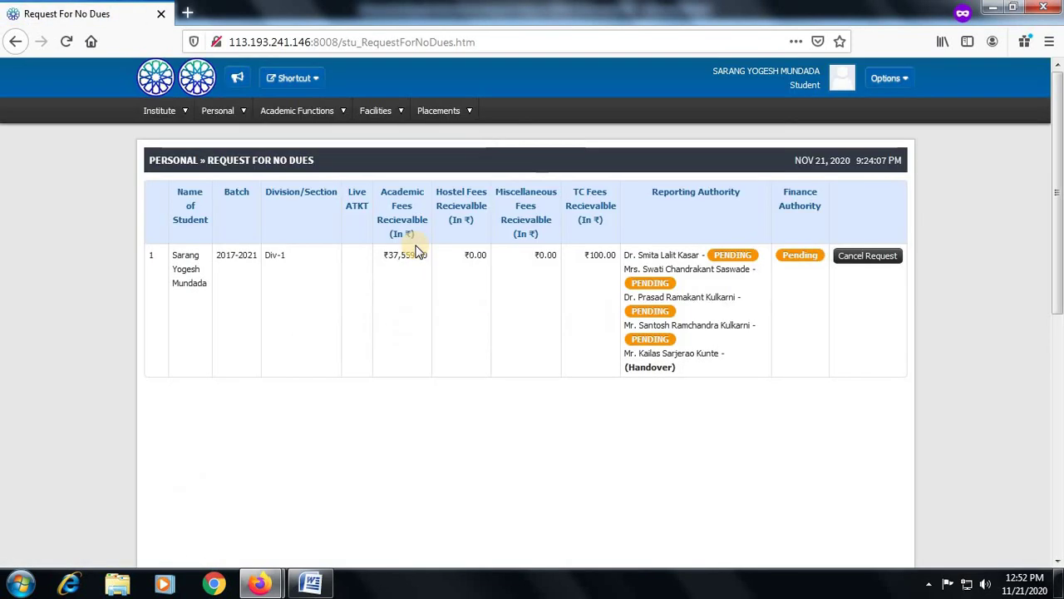
key(alt+Tab)
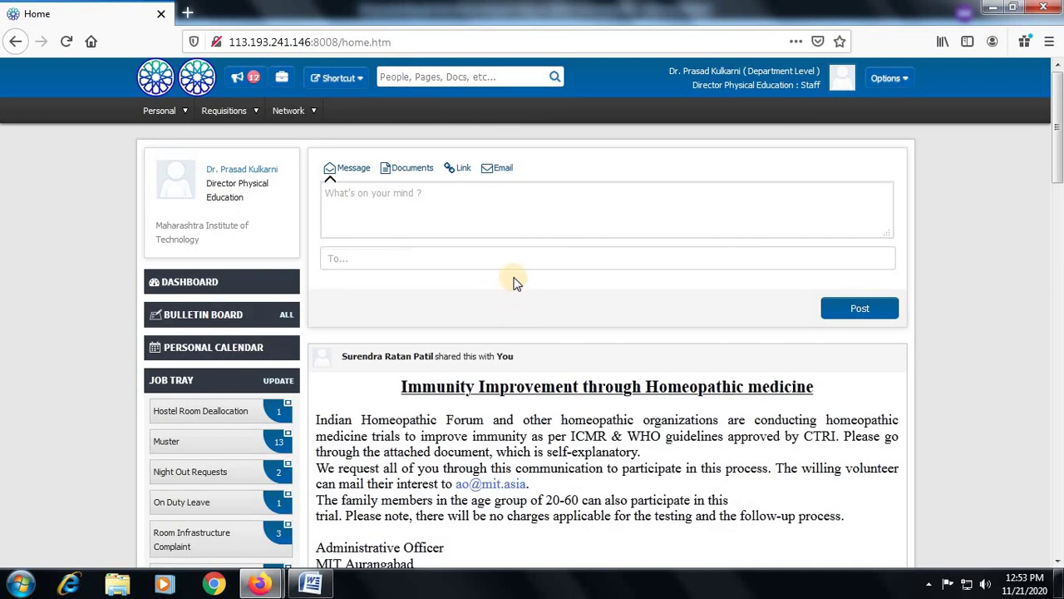
scroll(516, 279, down, 4)
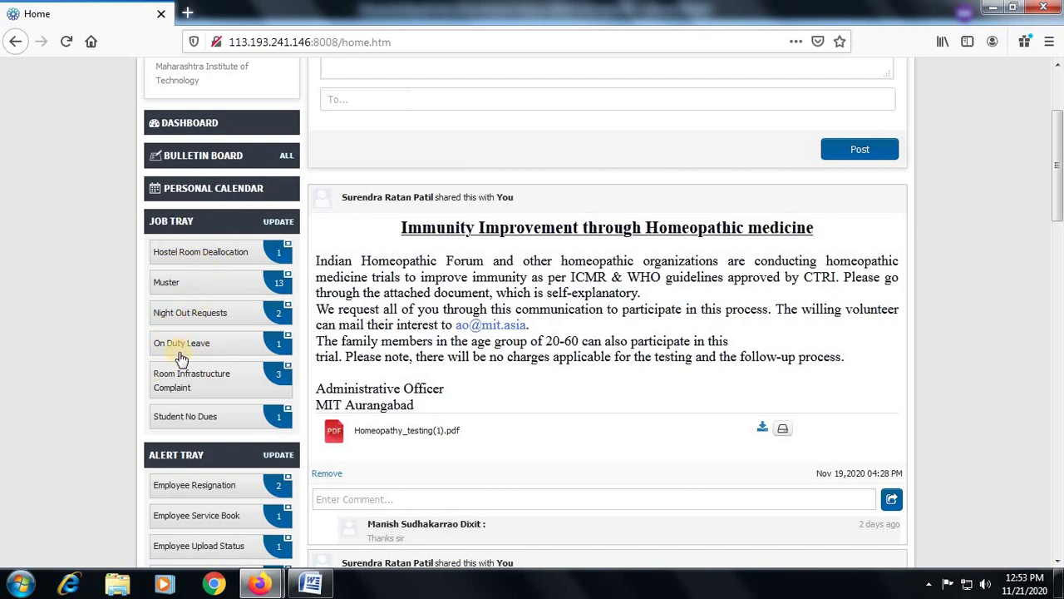
Tick the CSE student's request in row 9 of Student No Dues and accept it
click(176, 420)
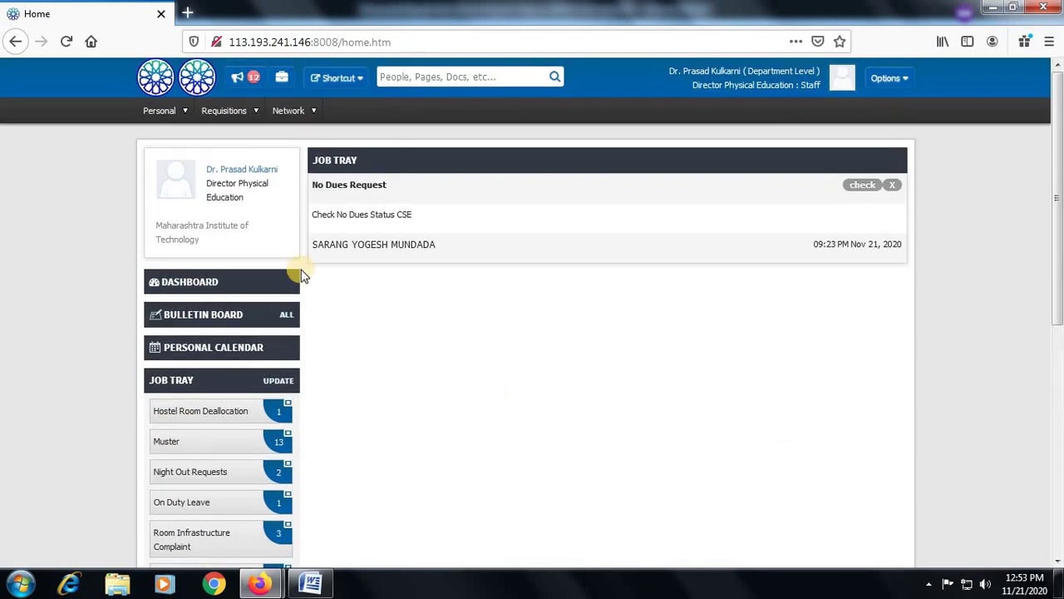
click(862, 184)
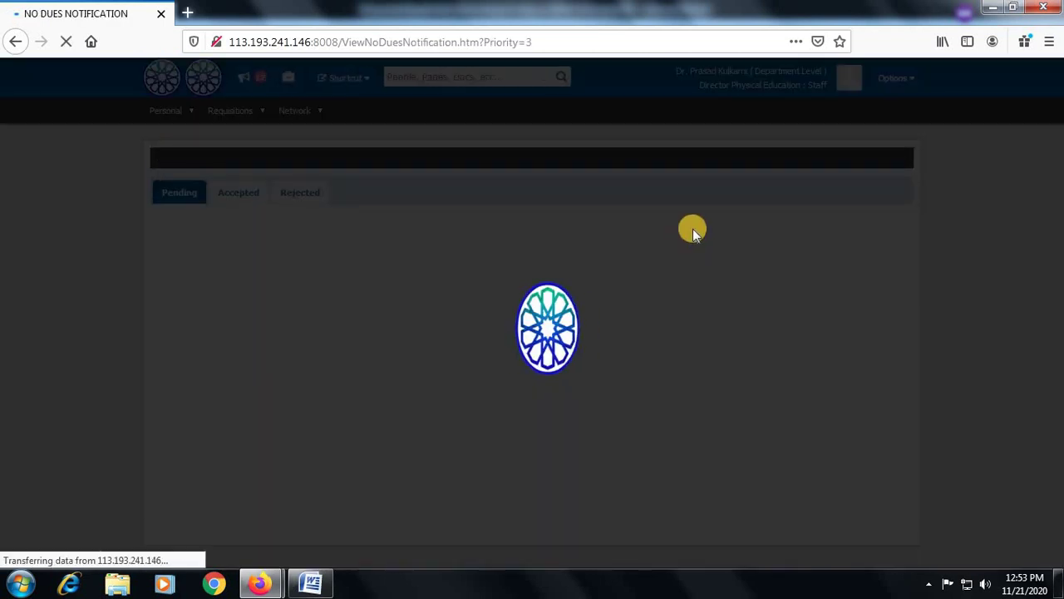
scroll(517, 405, down, 3)
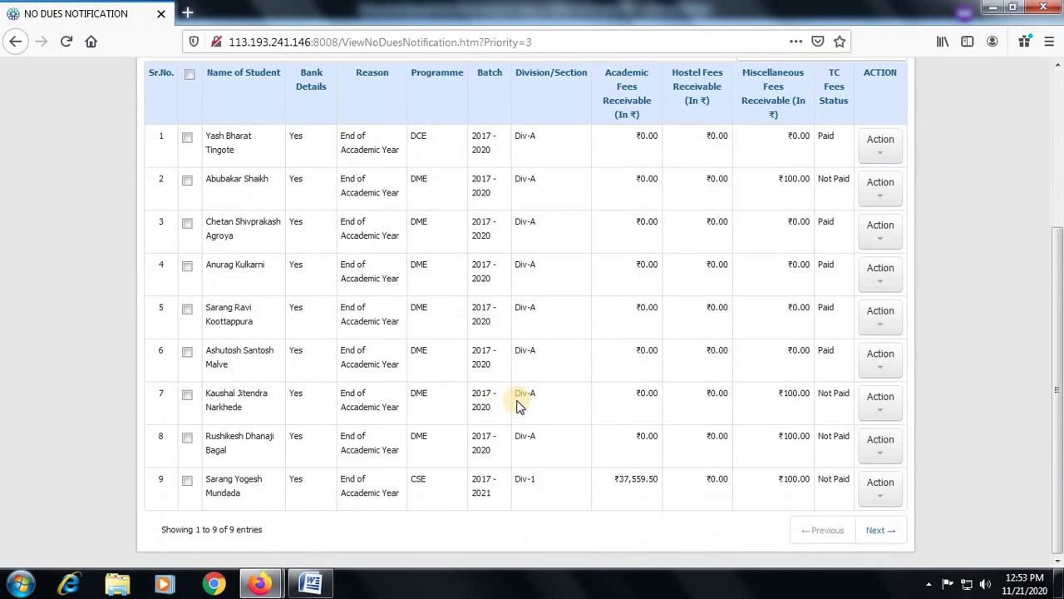
click(187, 480)
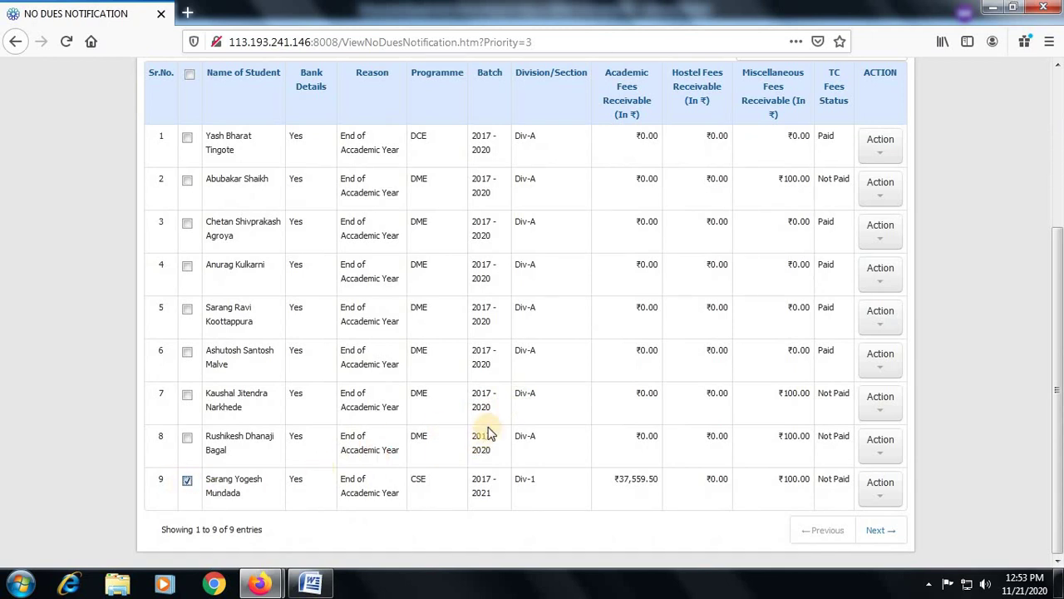
scroll(488, 433, up, 5)
click(143, 253)
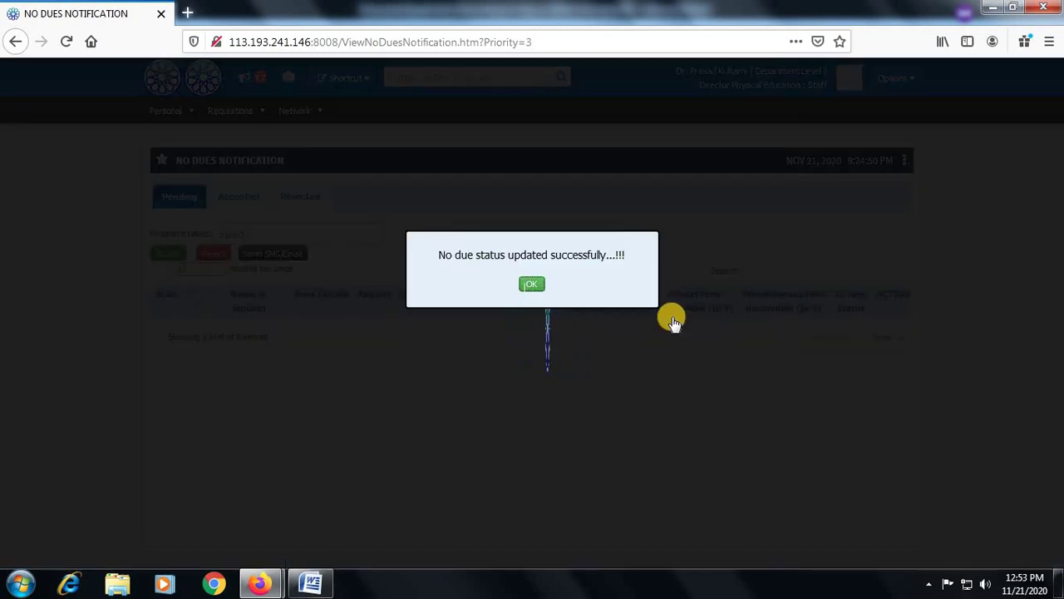
click(532, 285)
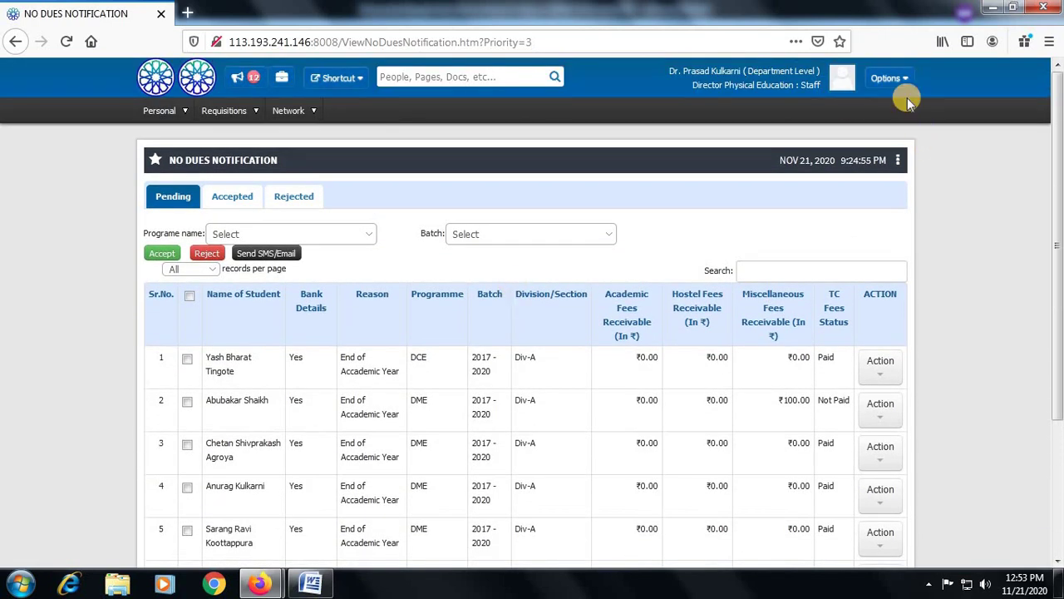
click(889, 78)
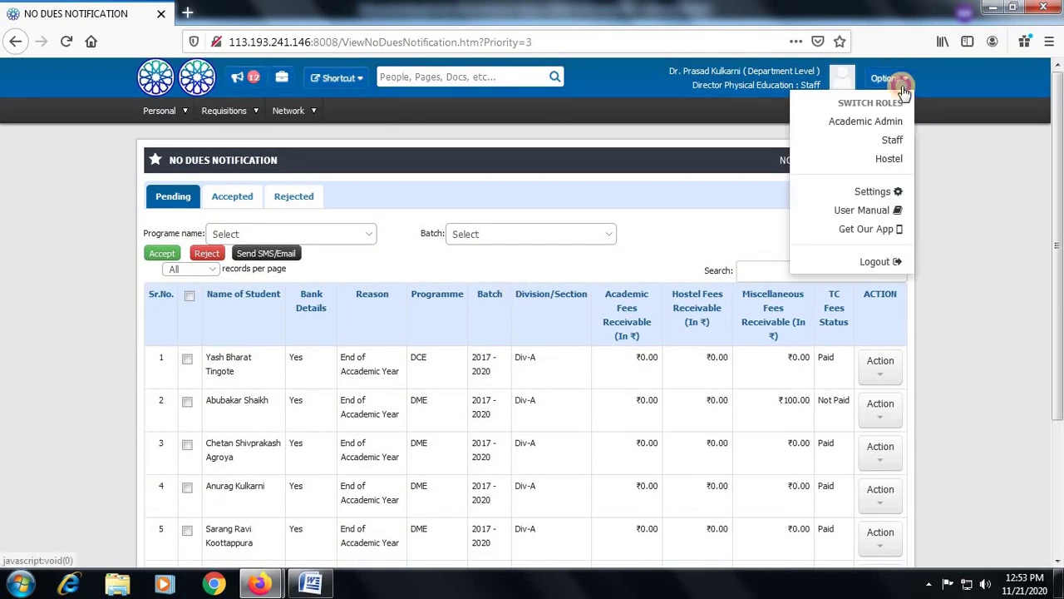
Log out of the director's account and begin signing in as the assistant professor
click(890, 259)
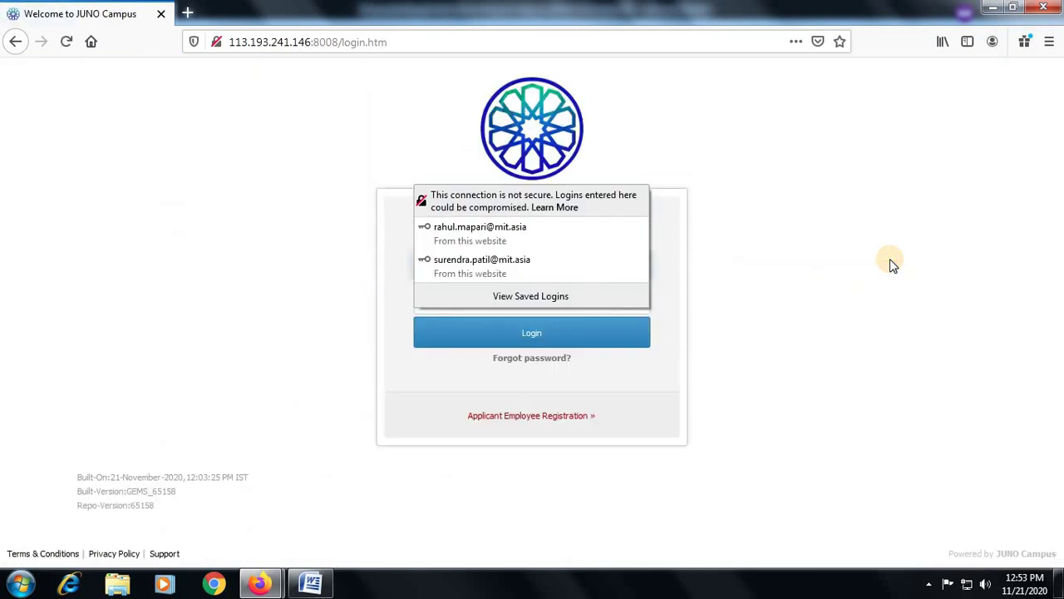
click(844, 306)
click(494, 267)
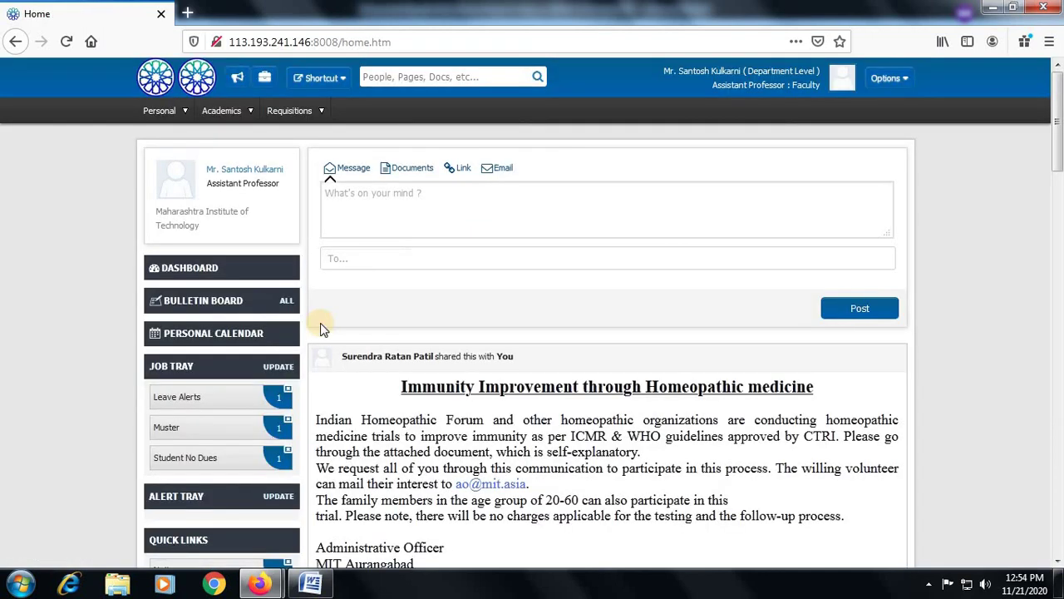
Tick the row 1 student in Student No Dues and accept the request
click(199, 462)
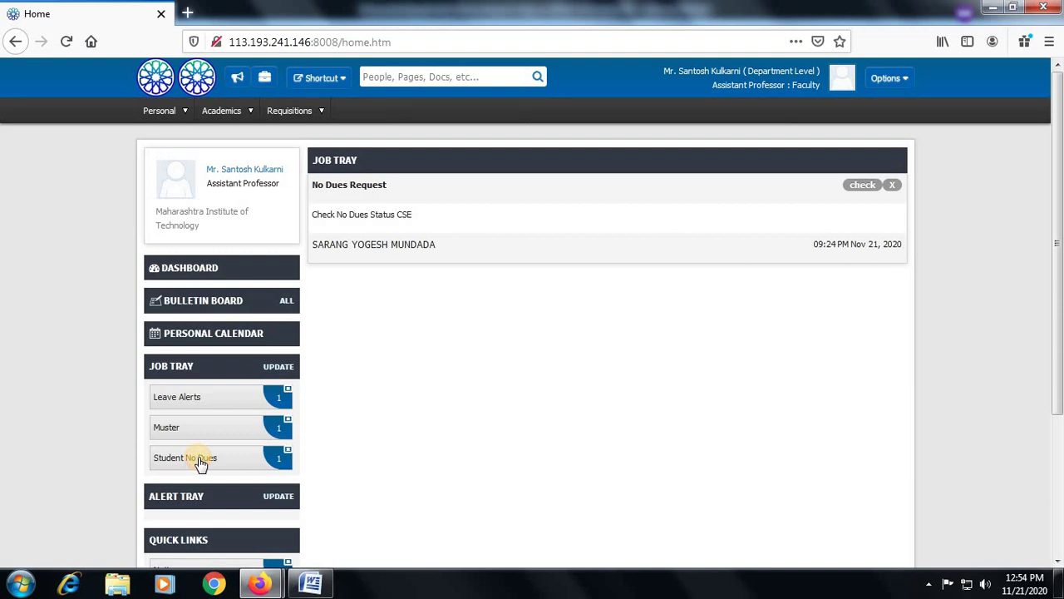
click(862, 185)
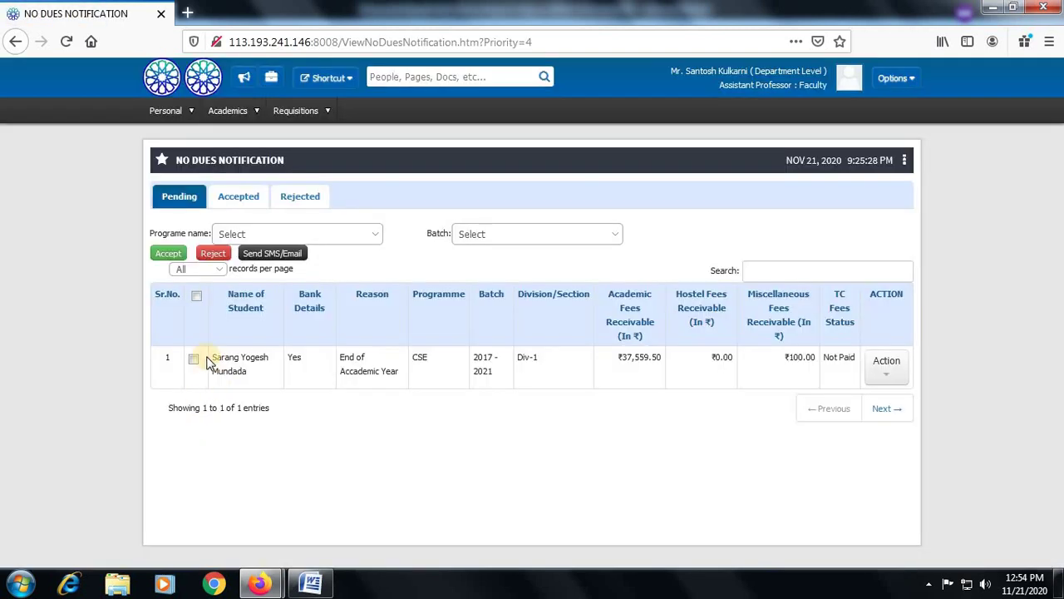
click(193, 359)
click(165, 254)
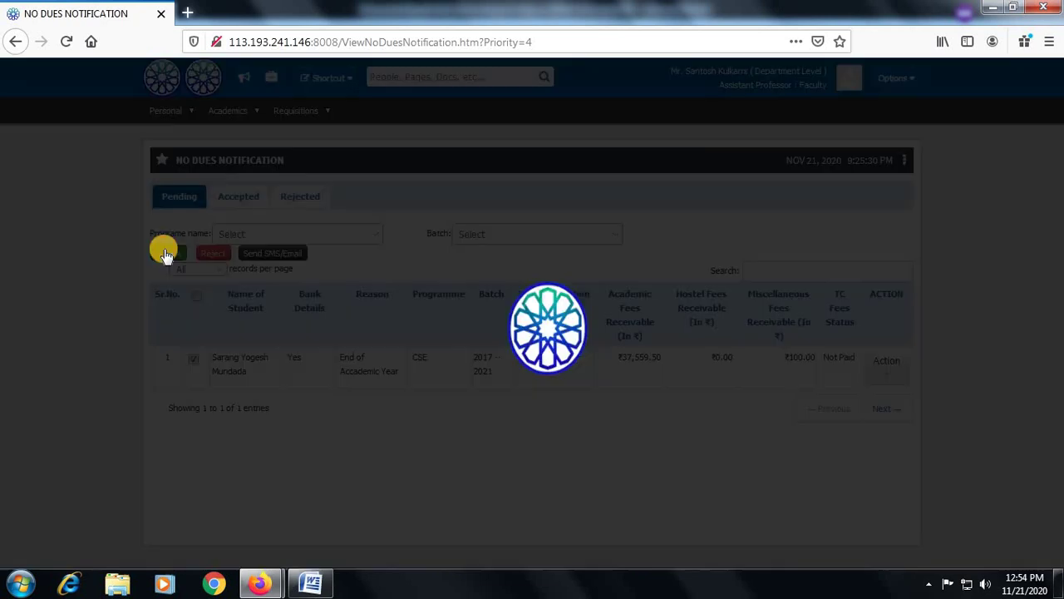
click(527, 285)
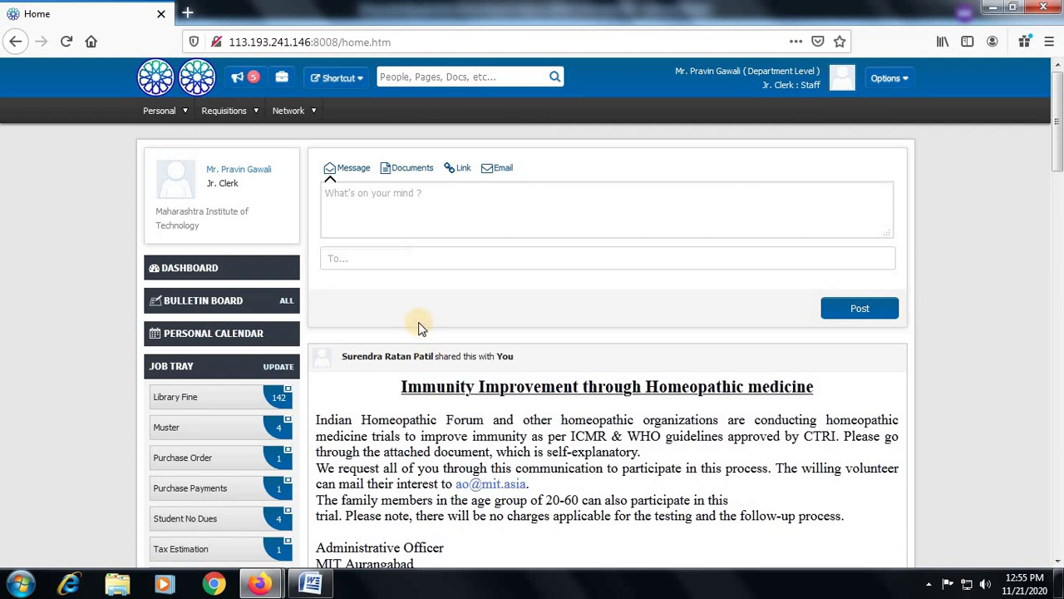
Open the first Student No Dues request, then switch the account to the Finance Admin role
scroll(415, 326, down, 2)
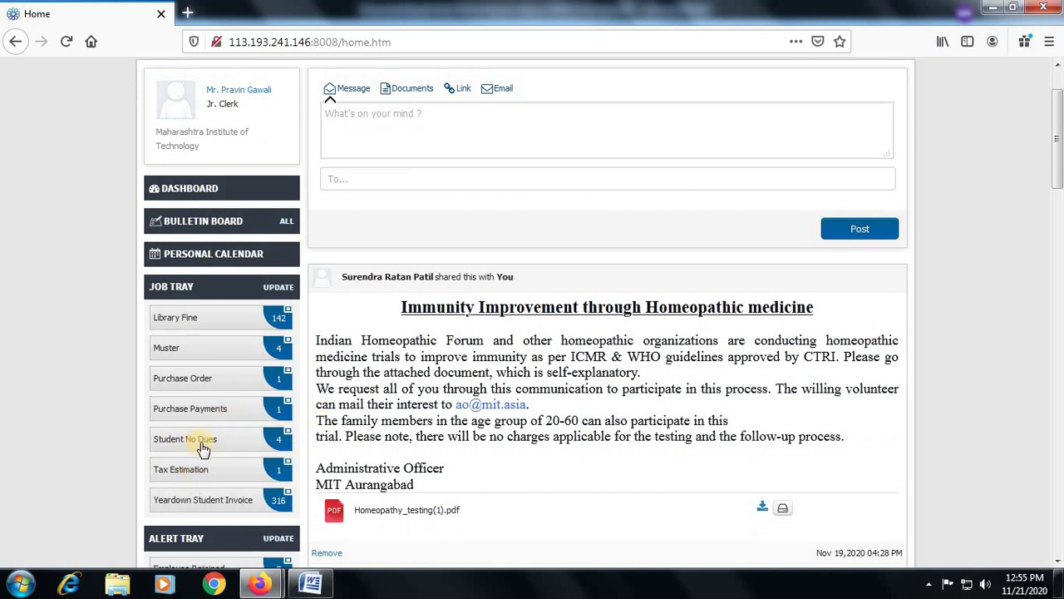
click(205, 448)
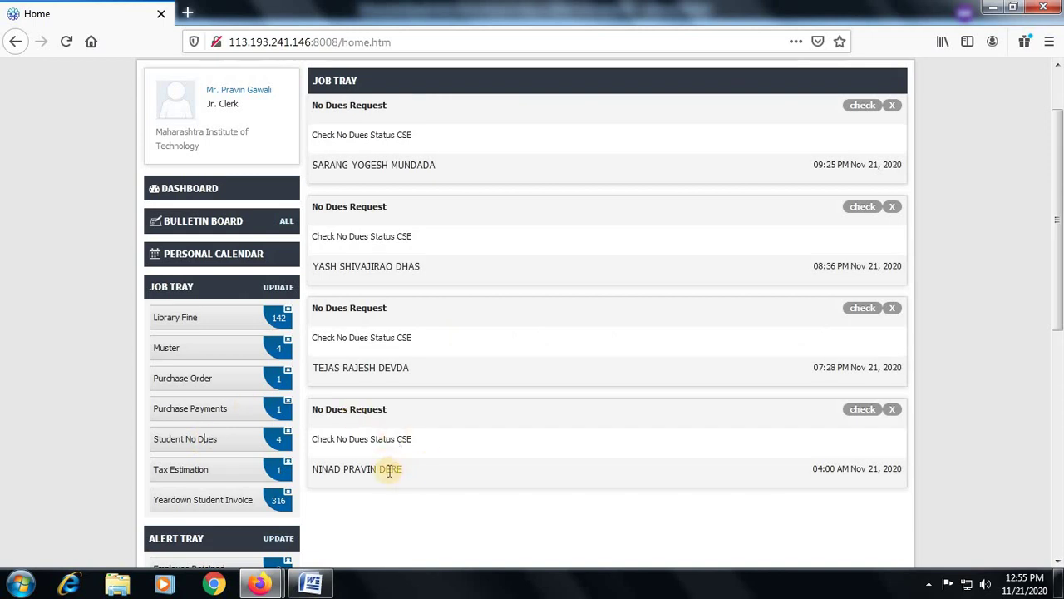
click(853, 107)
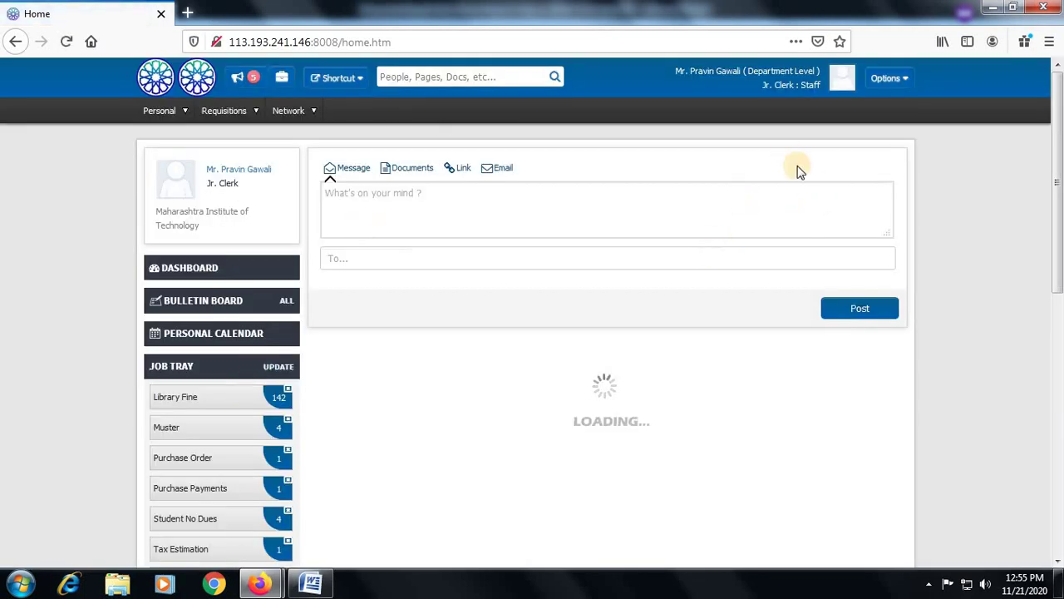
click(903, 83)
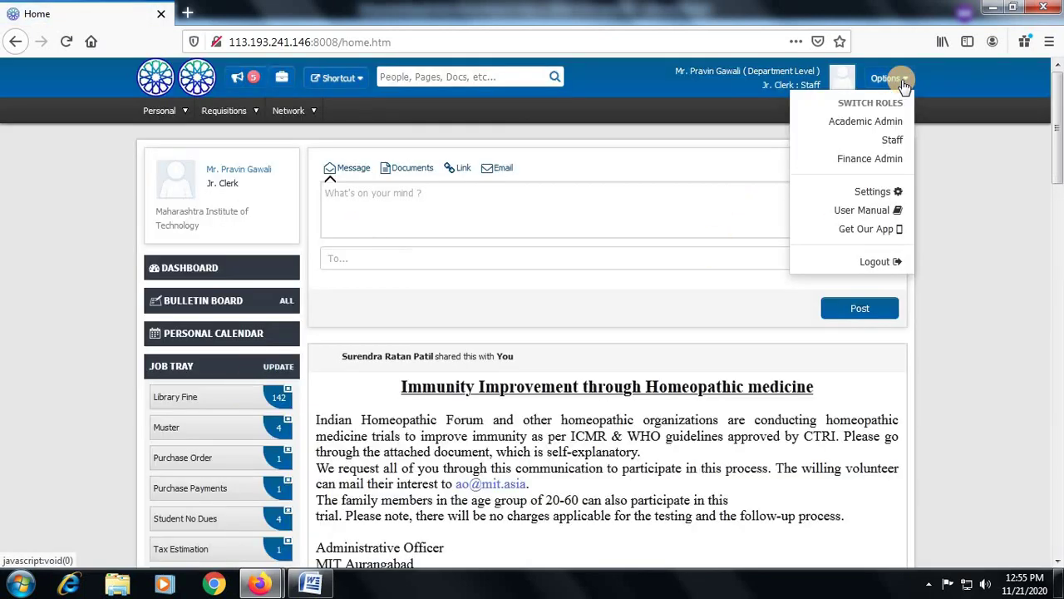
click(875, 160)
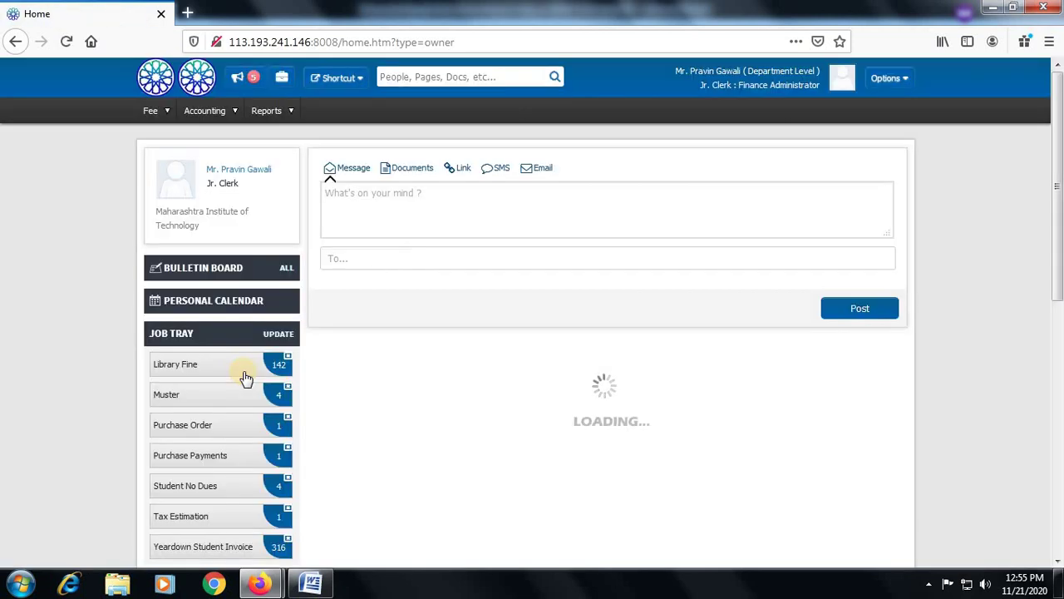
Open the first pending student no-dues request and accept it to reach the fee receipt
click(203, 493)
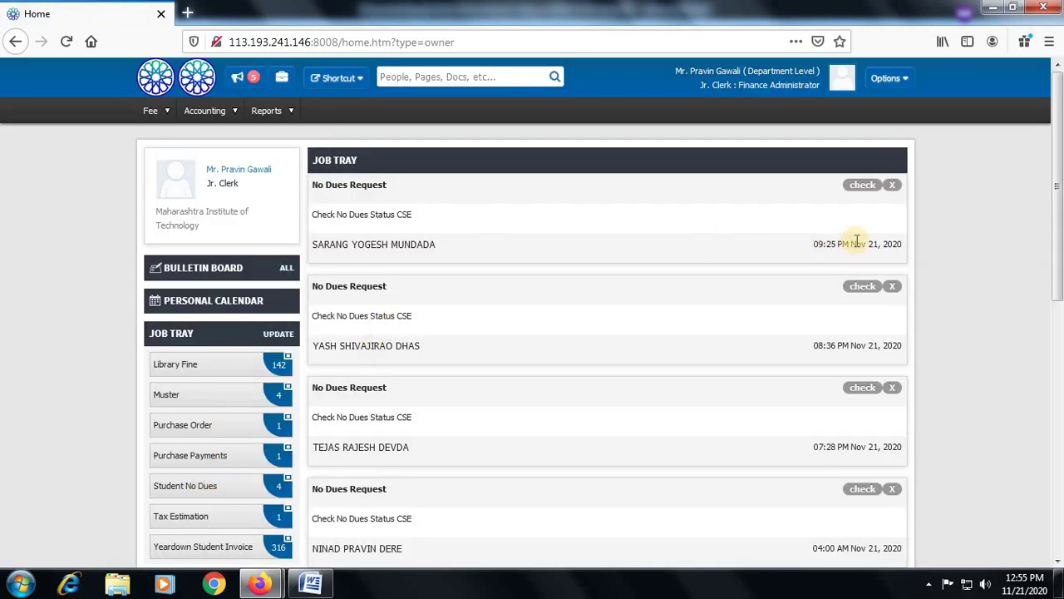
click(860, 184)
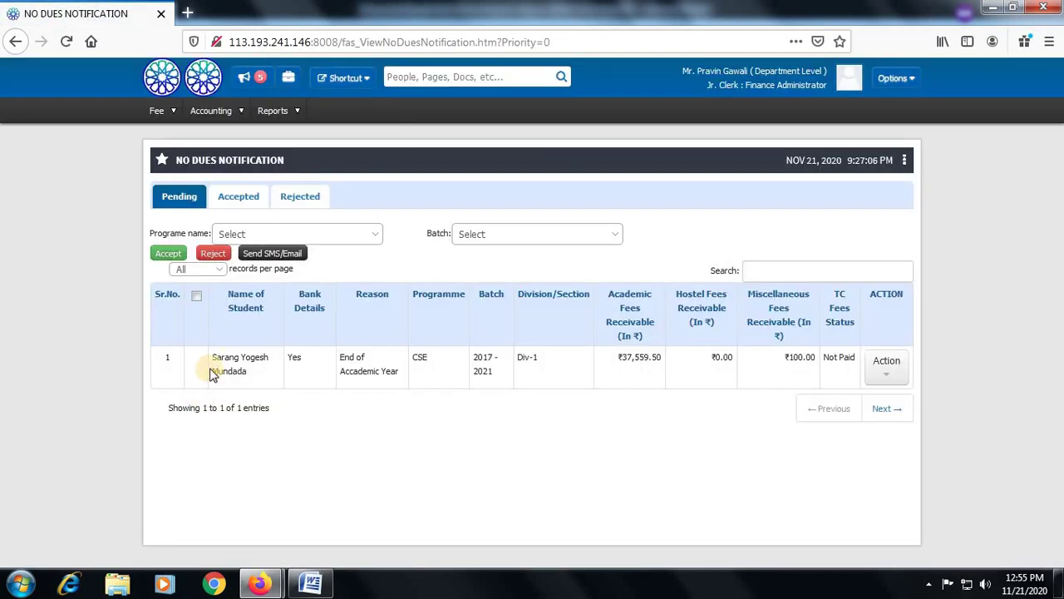
click(886, 366)
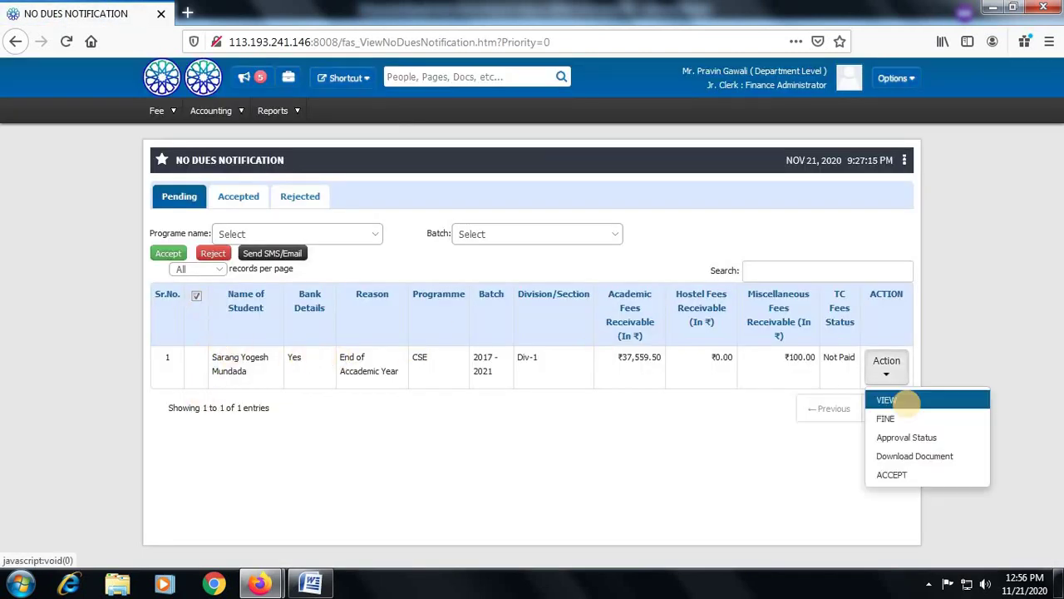
click(896, 477)
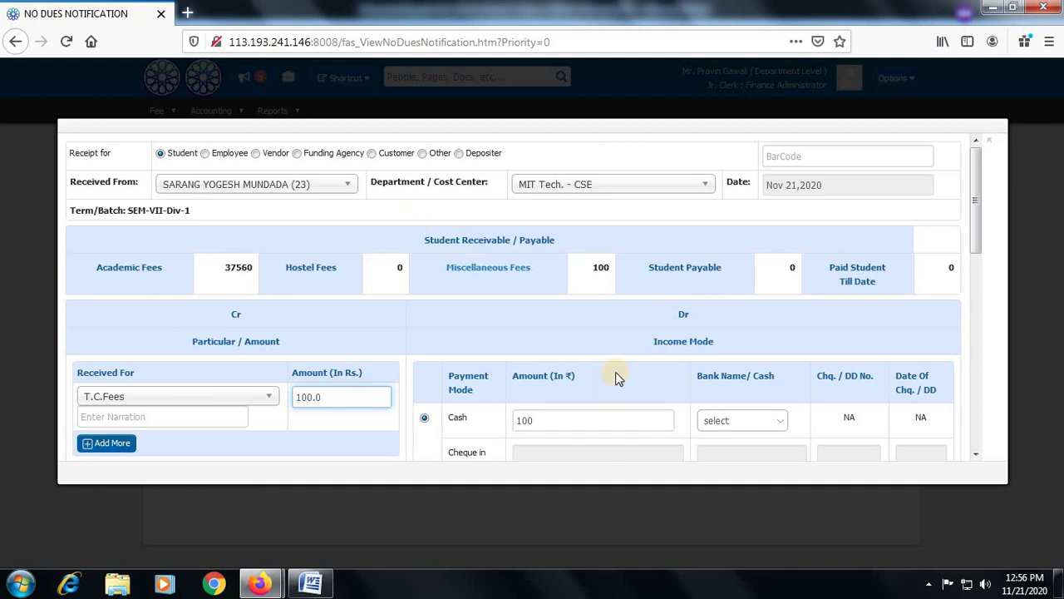
Save the ₹100 T.C.Fees cash income receipt with the remark 'tc fees'
scroll(619, 346, down, 3)
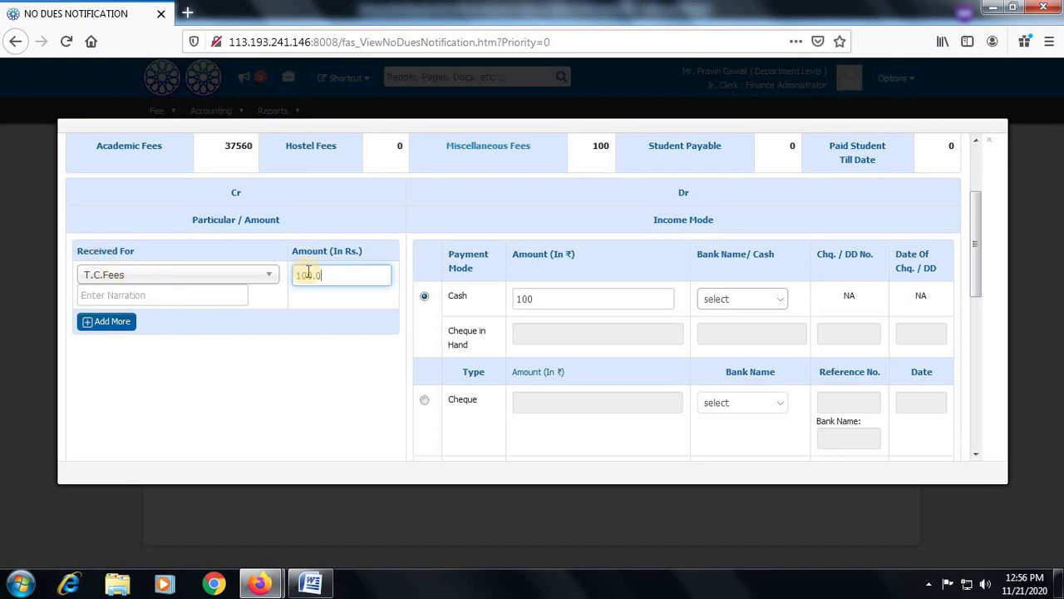
scroll(781, 333, down, 6)
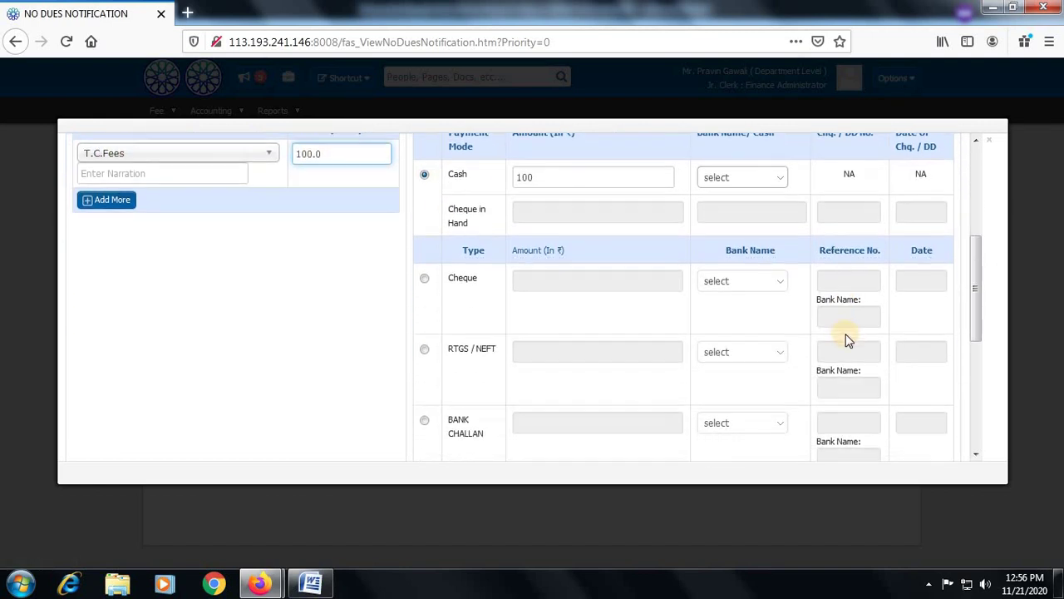
scroll(845, 333, down, 4)
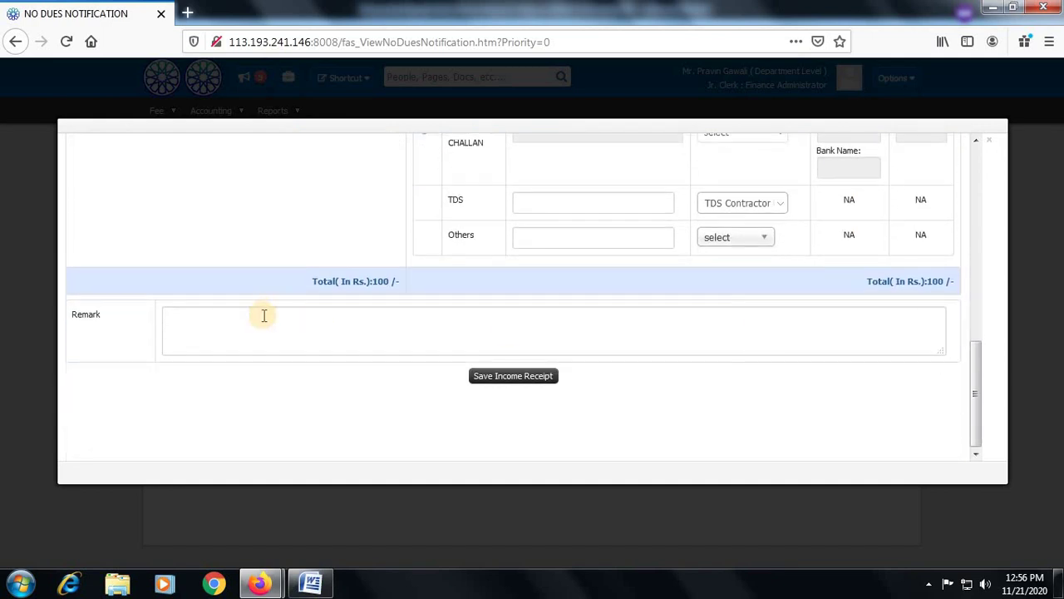
click(263, 316)
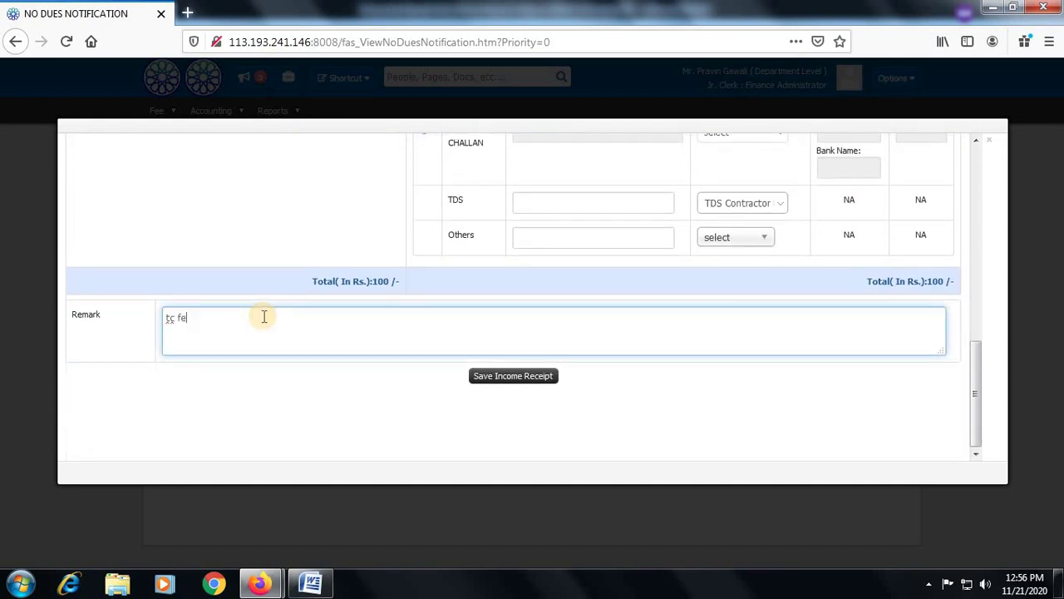
click(523, 381)
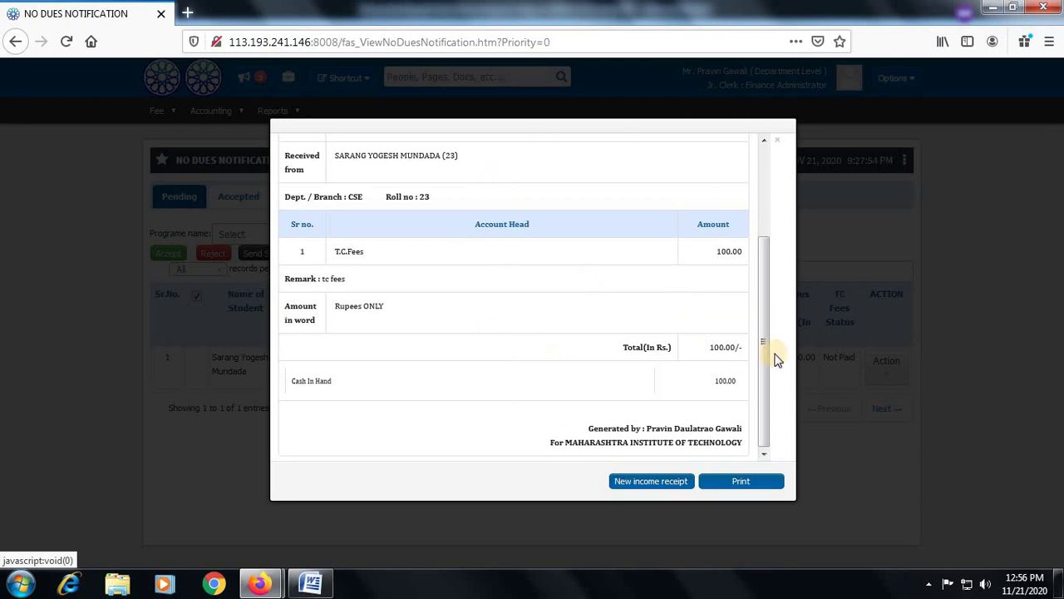
Close the receipt and check the student's status under Personal > Request For No Dues
click(777, 140)
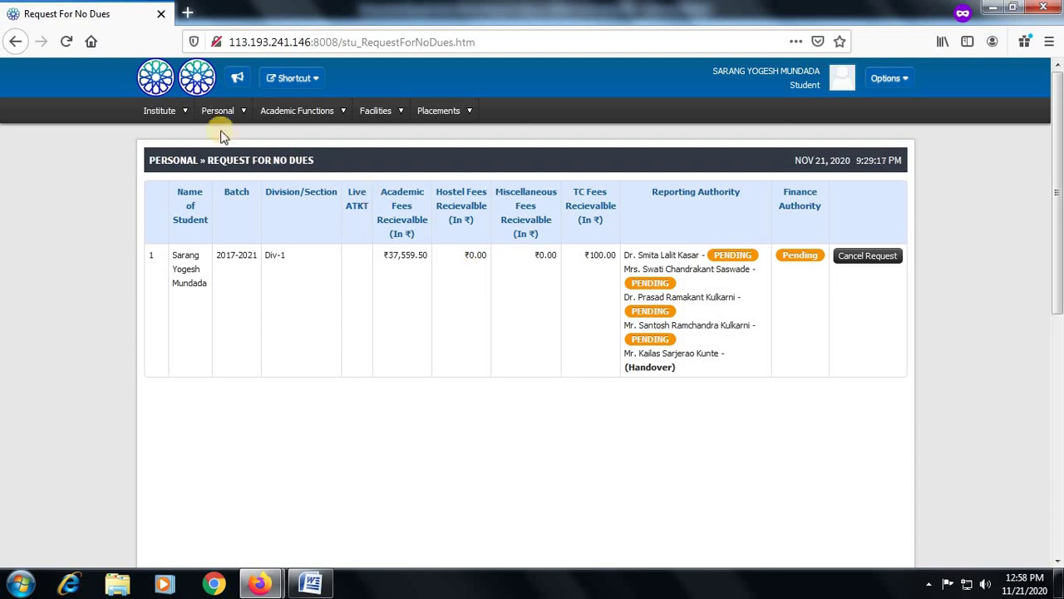
click(220, 113)
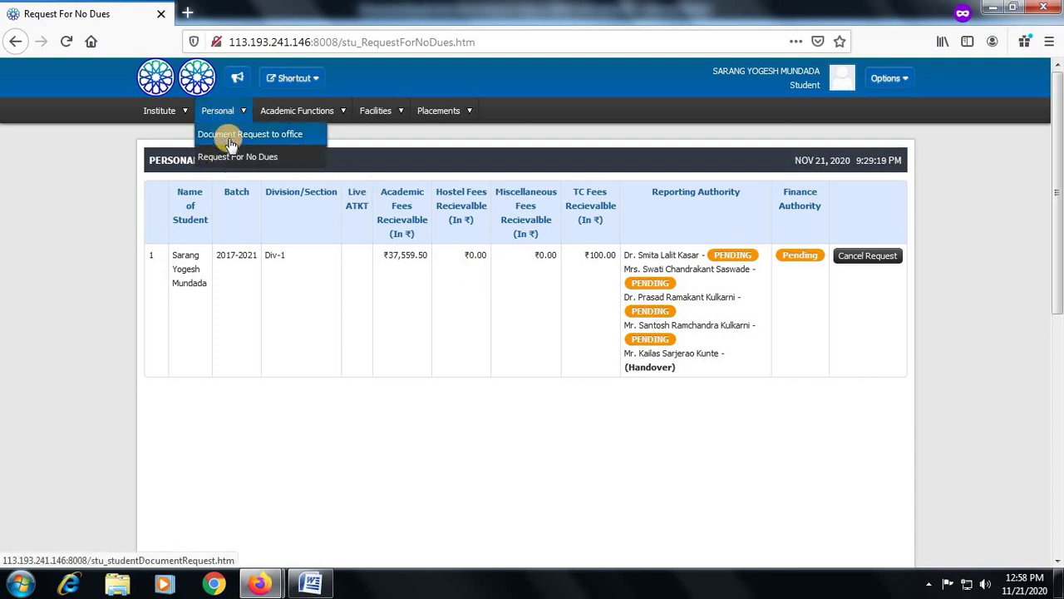
click(239, 156)
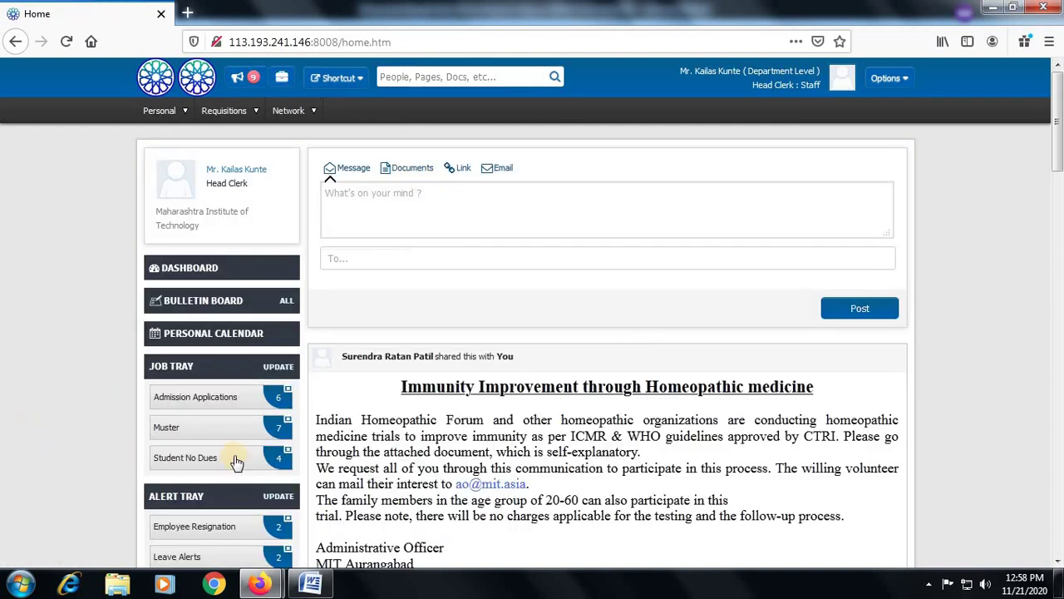
List the Student No Dues requests, check the first one, and tick the fourth student's row
click(202, 467)
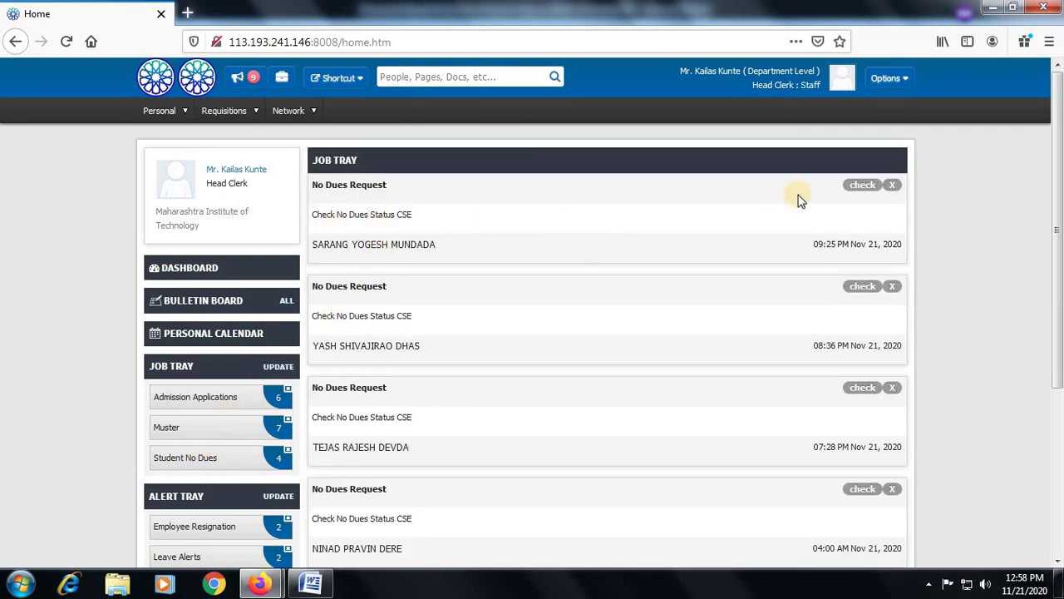
click(869, 183)
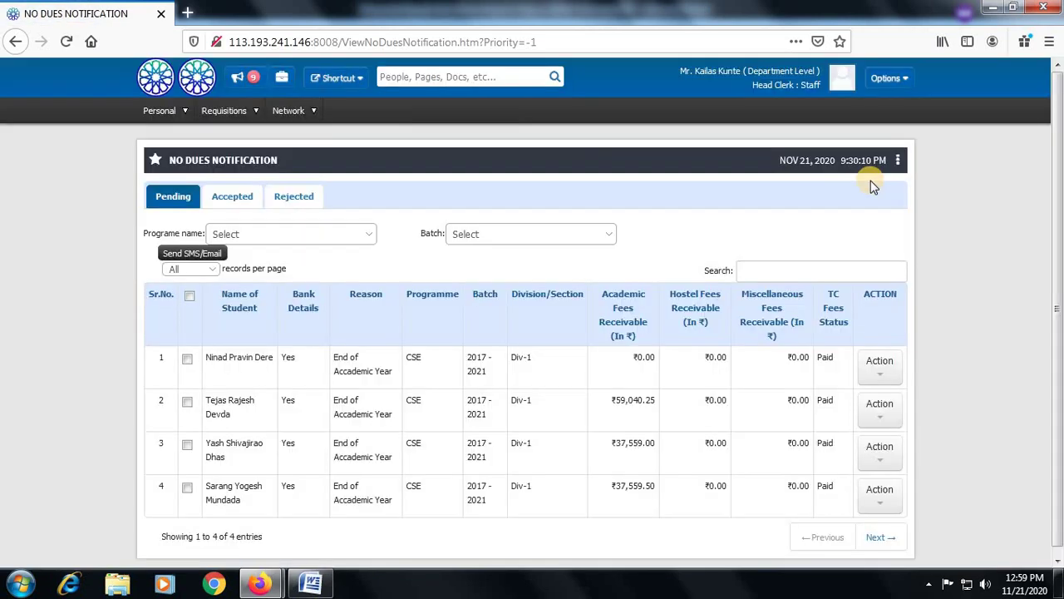
scroll(299, 478, down, 1)
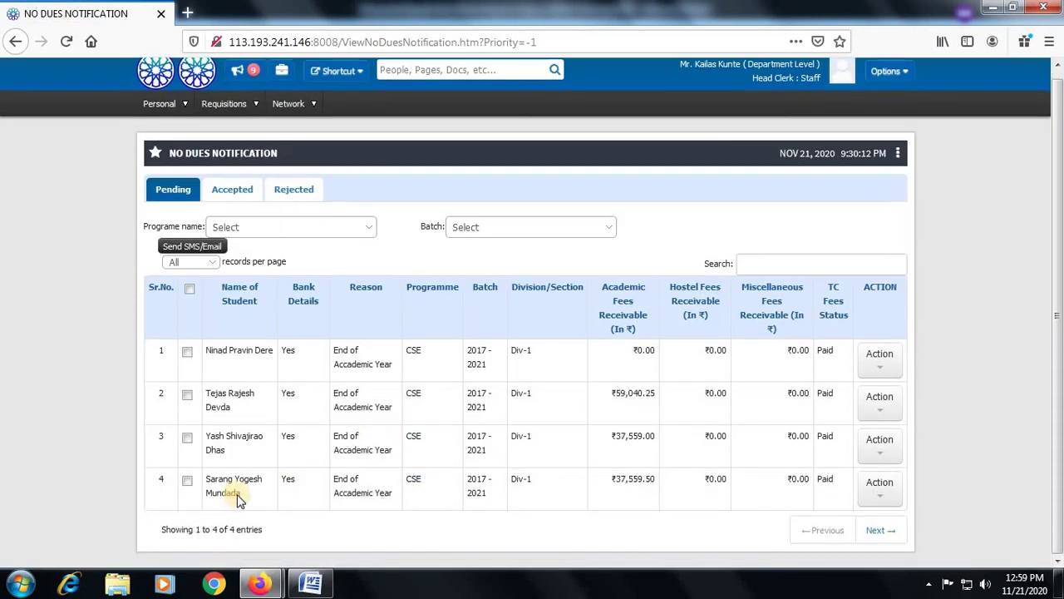
click(186, 481)
Open the row 4 student's leaving certificate form; enter birthplace Aurangabad and last college MIT
click(885, 497)
scroll(920, 499, down, 1)
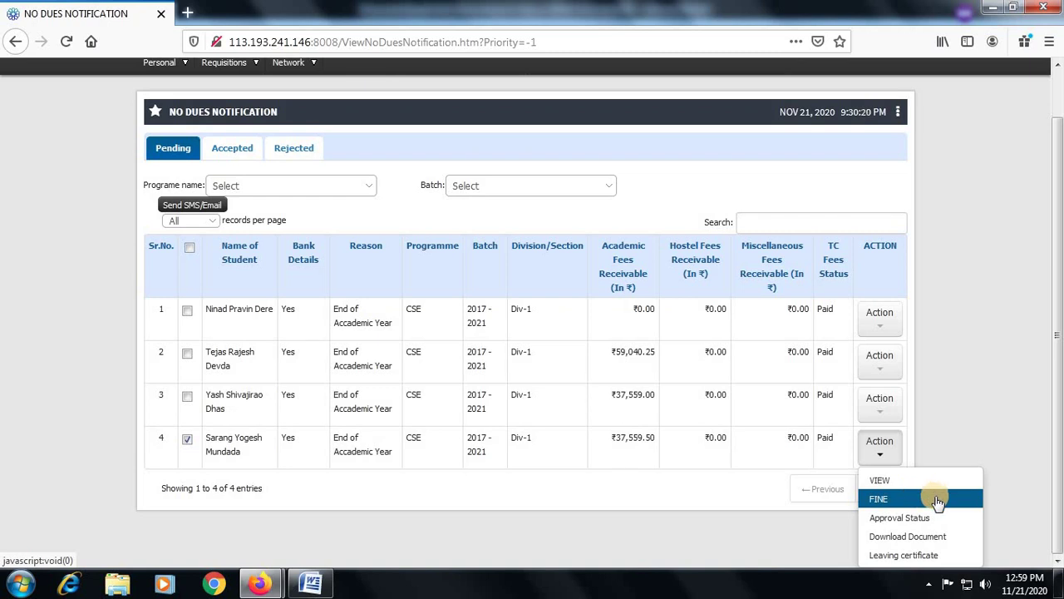
click(902, 555)
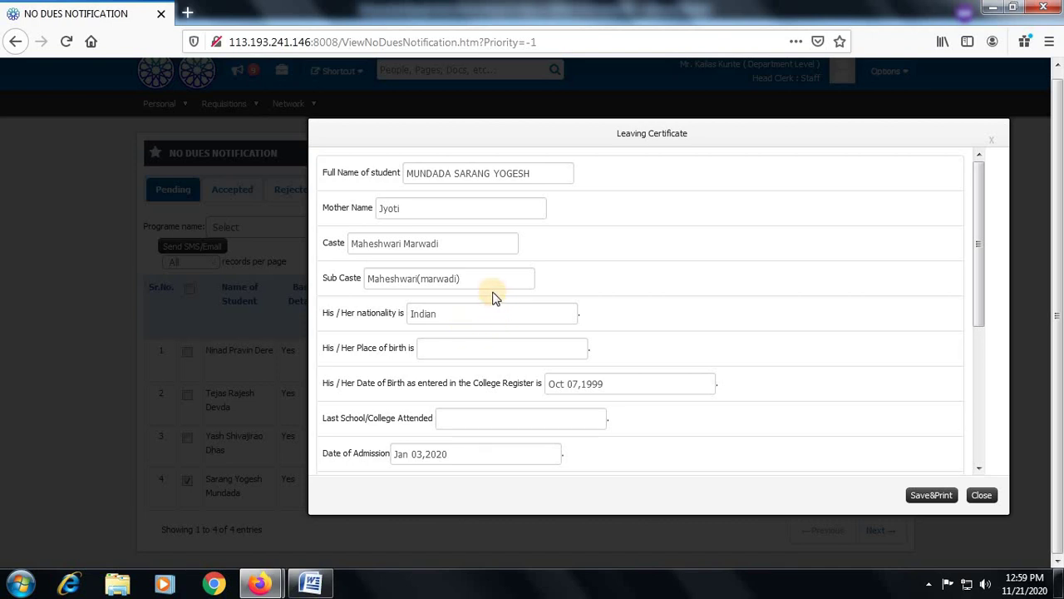
click(494, 350)
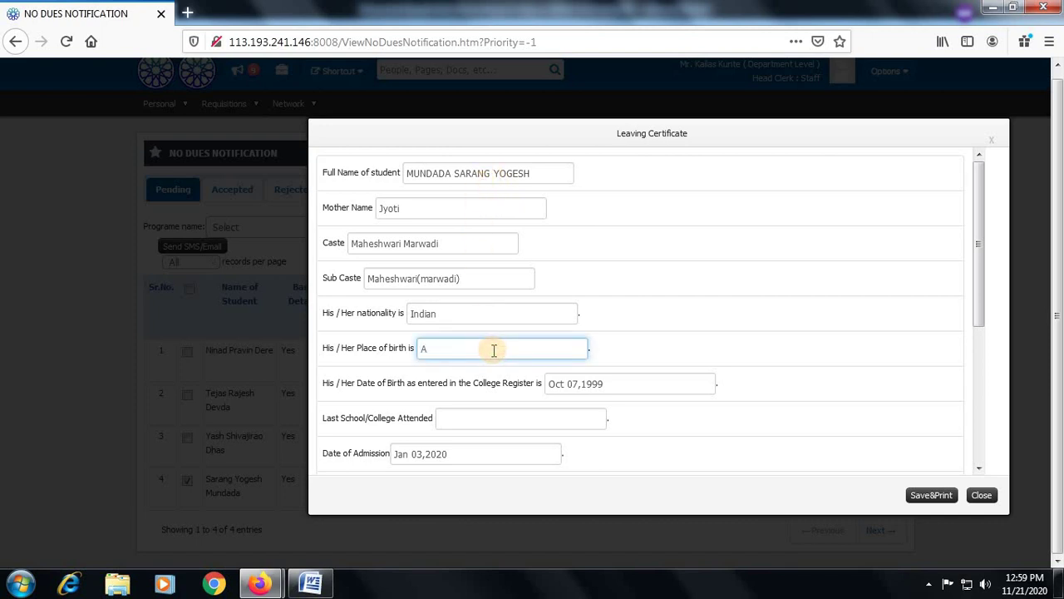
key(Tab)
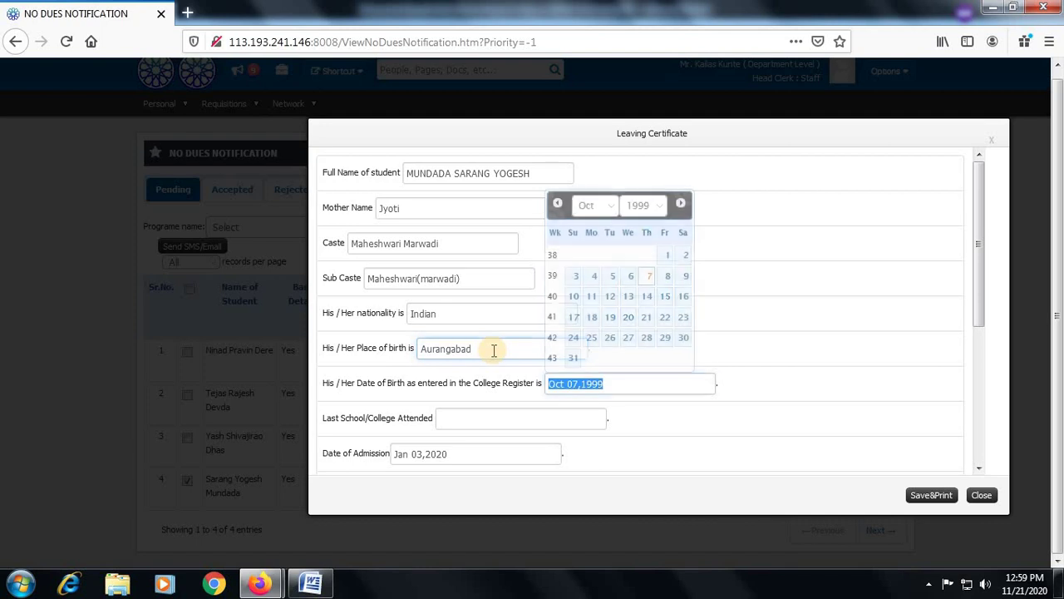
key(Tab)
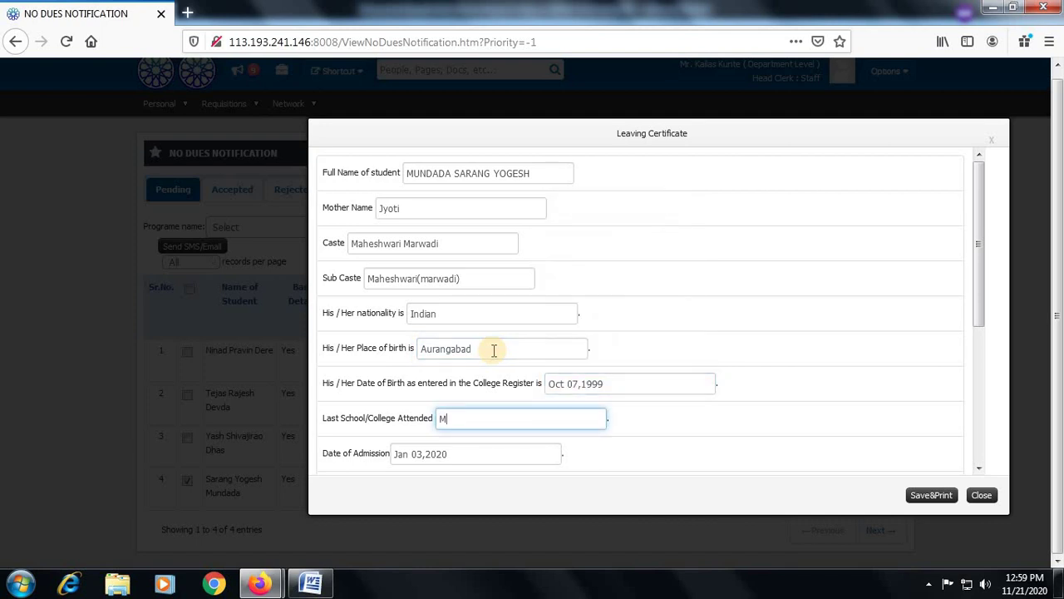
key(Tab)
Fill in the progress, conduct 'good' and remark fields of the leaving certificate
scroll(494, 350, down, 3)
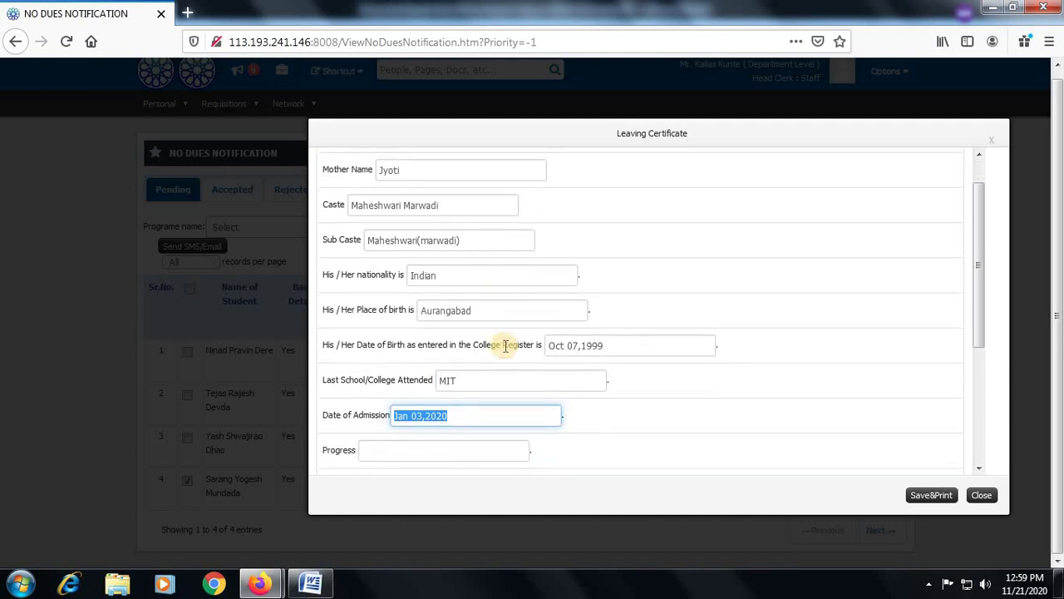
click(457, 365)
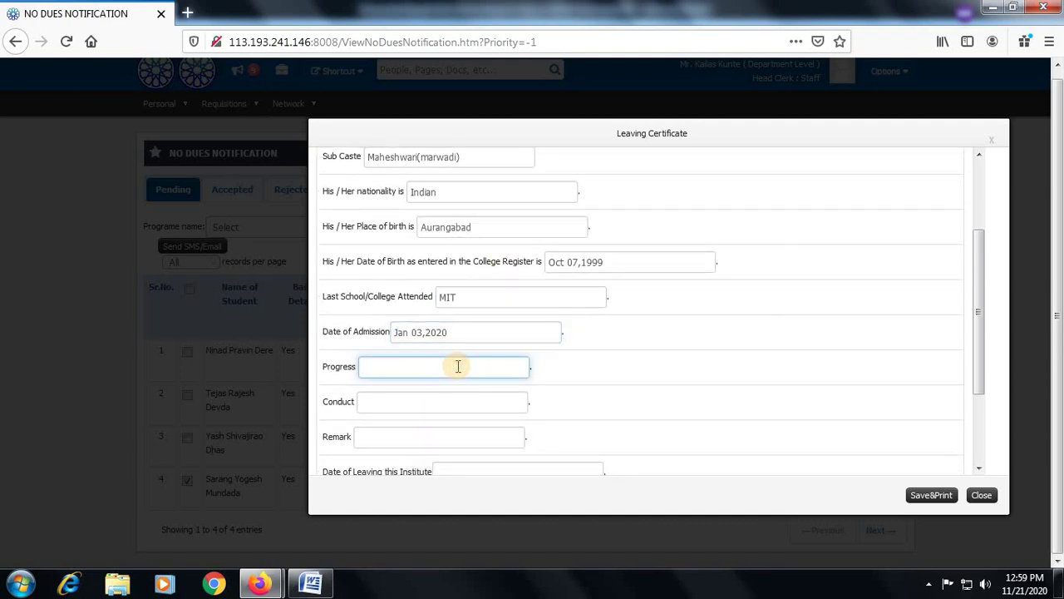
scroll(458, 368, down, 2)
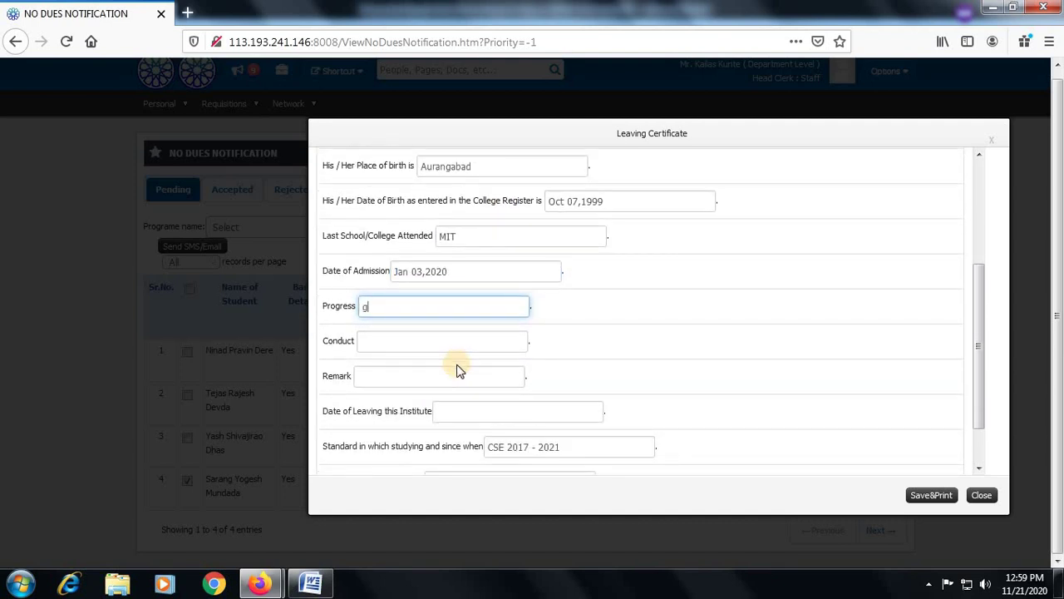
key(Tab)
text(goo)
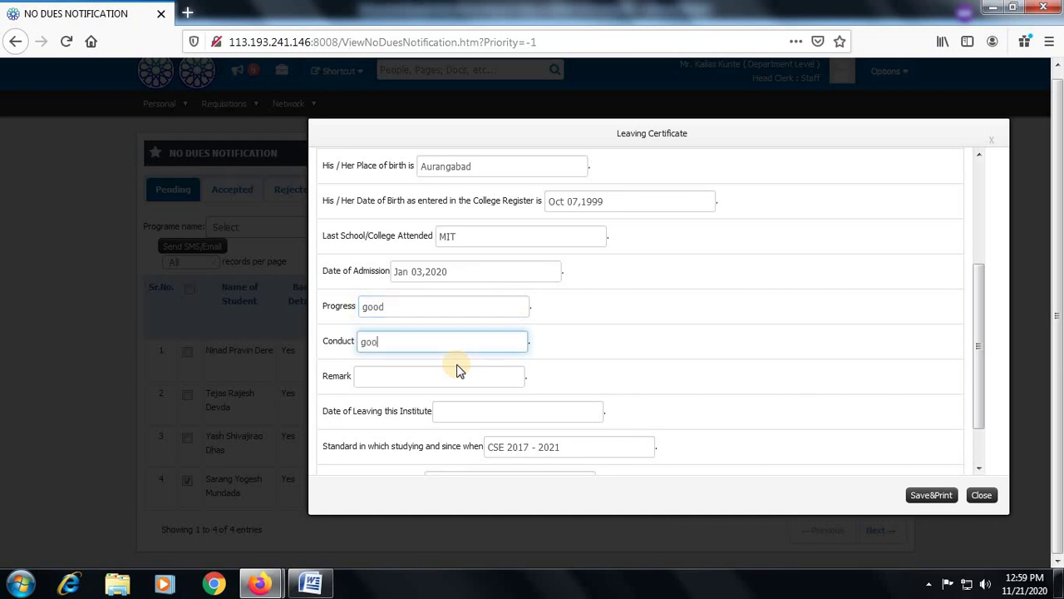
text(d)
key(Tab)
text(good)
key(Tab)
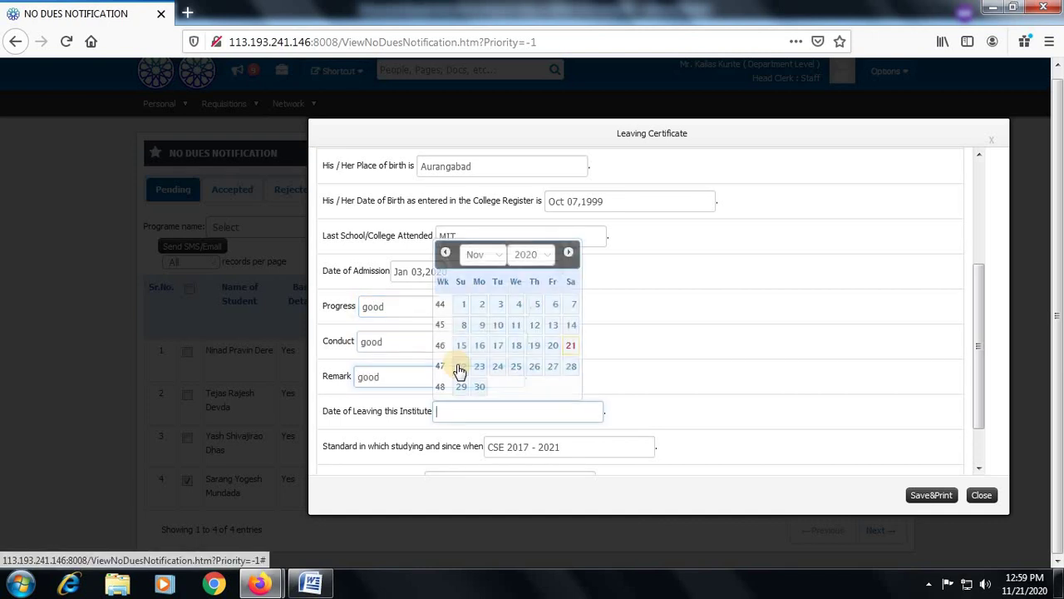
Set leaving date Nov 21,2020 and reason 'end of academics', then save and print
click(570, 345)
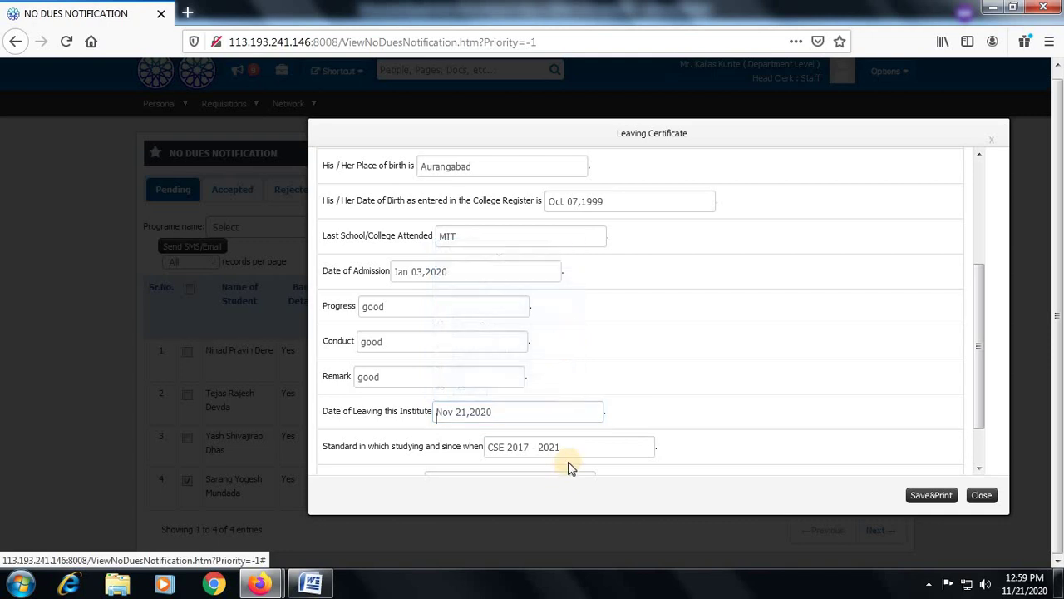
scroll(570, 461, down, 2)
click(479, 420)
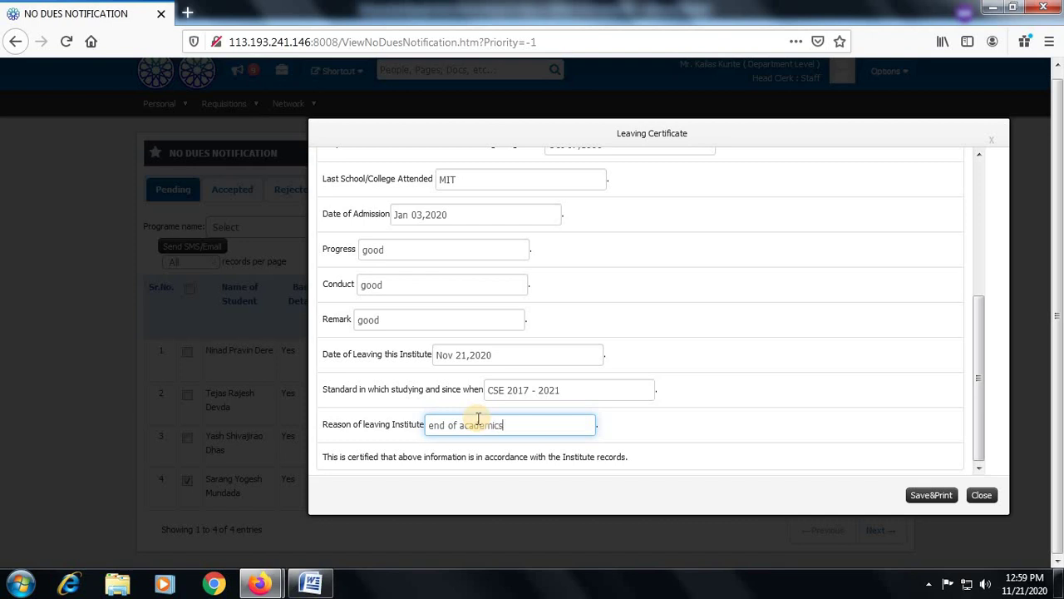
scroll(871, 341, up, 5)
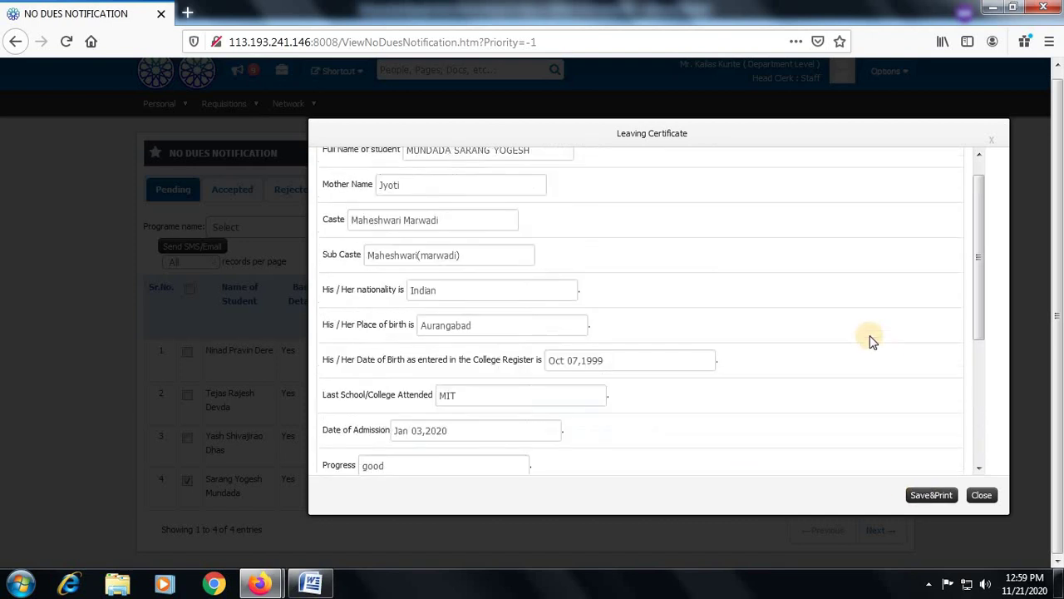
scroll(871, 341, up, 1)
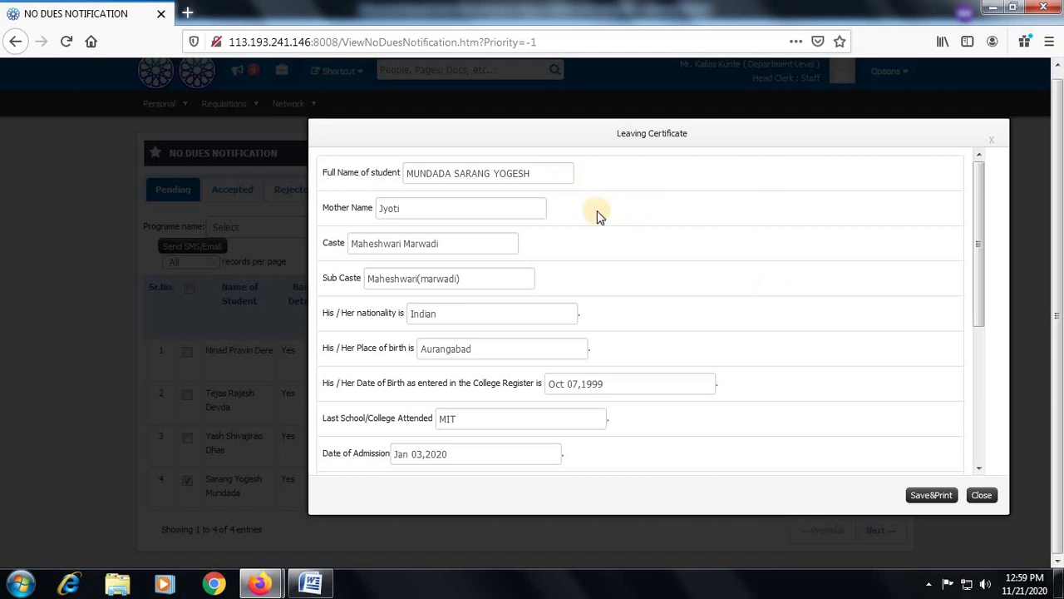
scroll(836, 322, down, 4)
scroll(836, 314, down, 3)
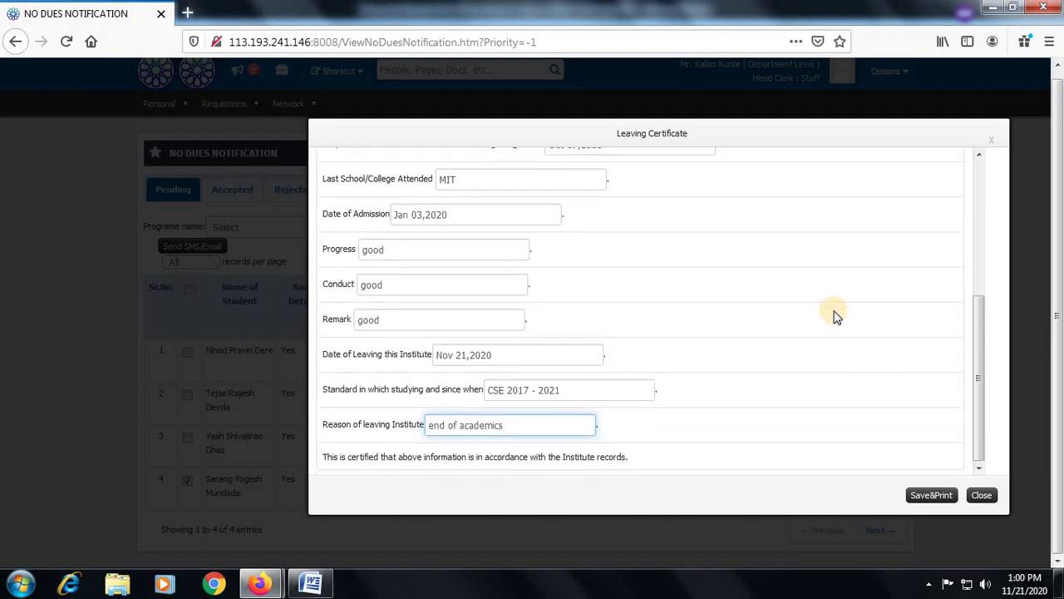
click(929, 496)
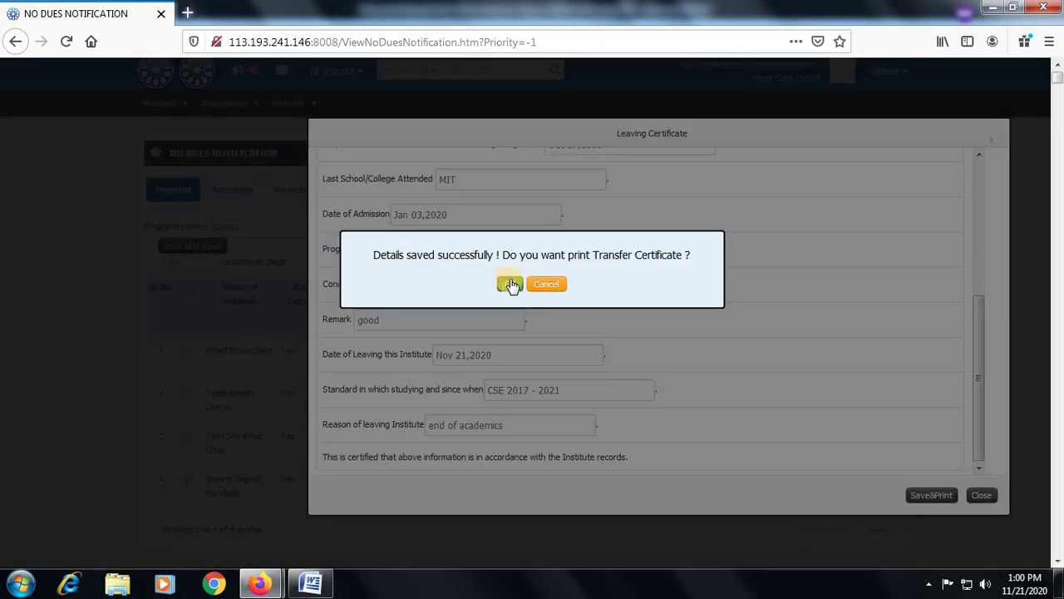
Confirm the transfer certificate print and open the generated certificate PDF in Adobe Reader
click(508, 285)
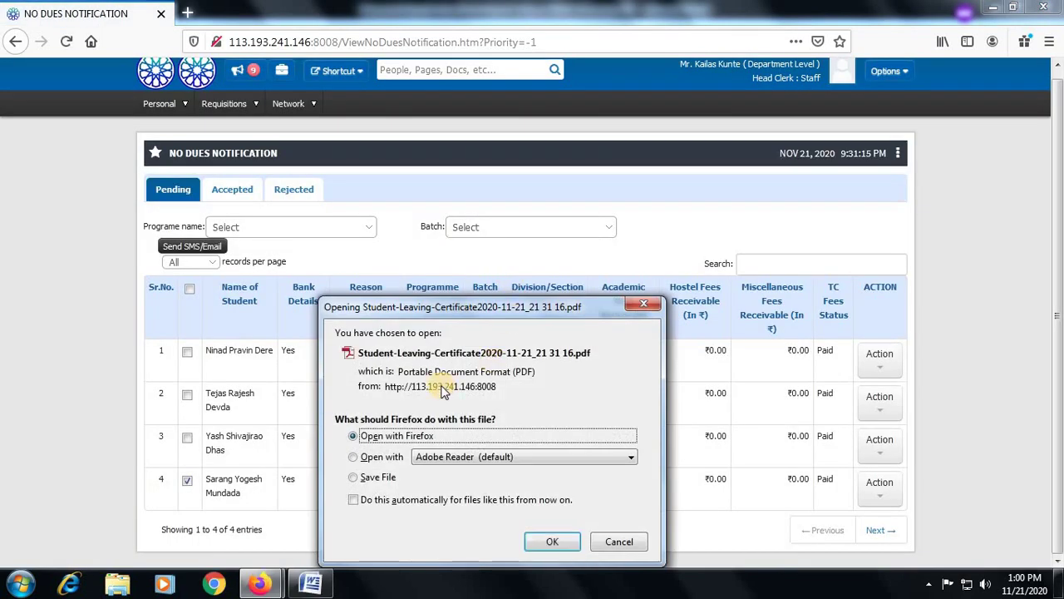
click(372, 456)
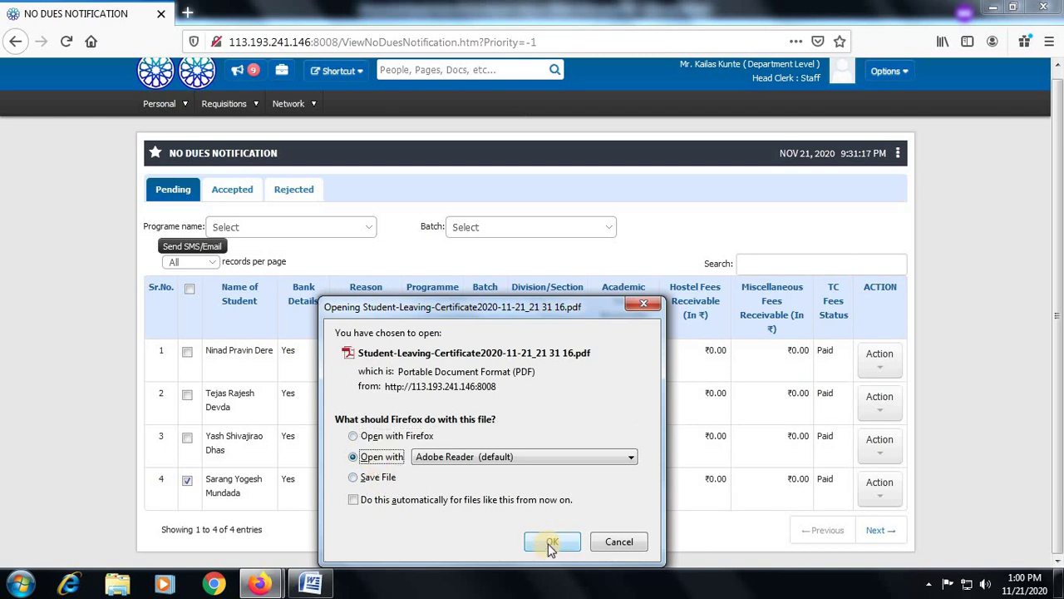
click(552, 541)
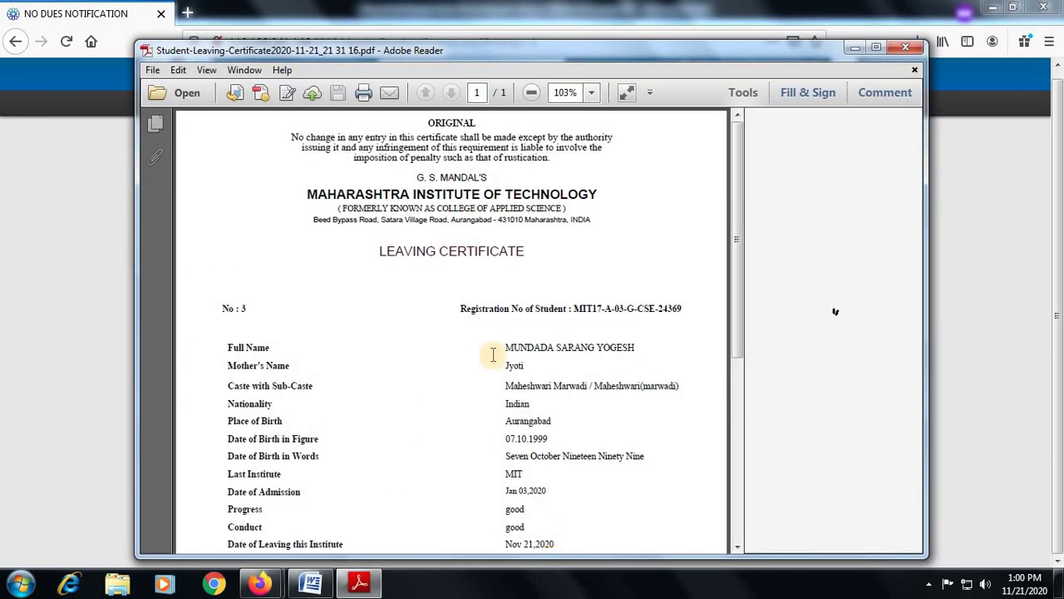
Maximize Adobe Reader, scroll through the ORIGINAL leaving certificate, then close the viewer
click(879, 49)
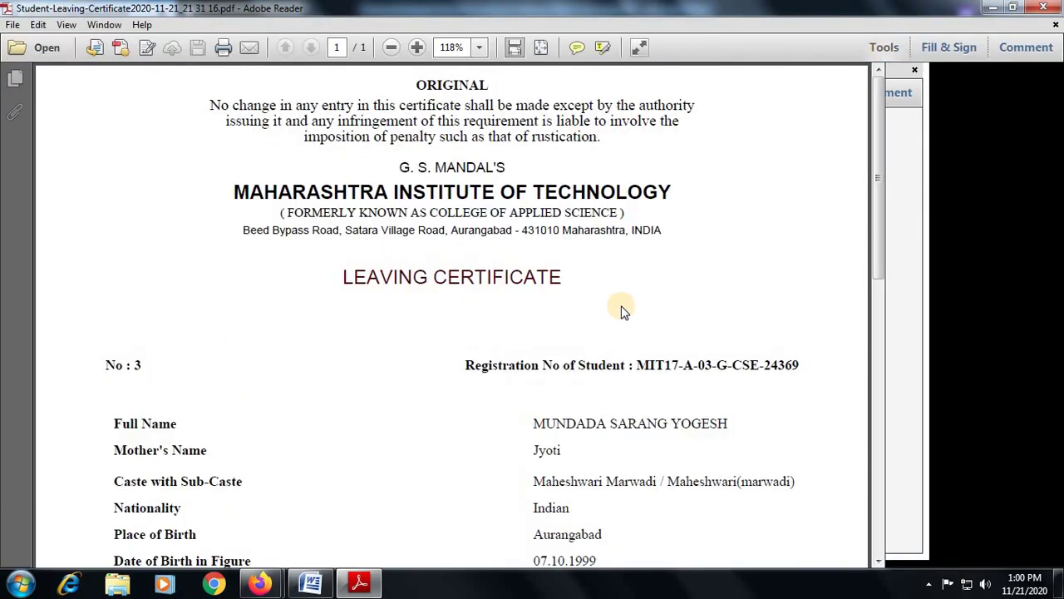
scroll(636, 374, down, 8)
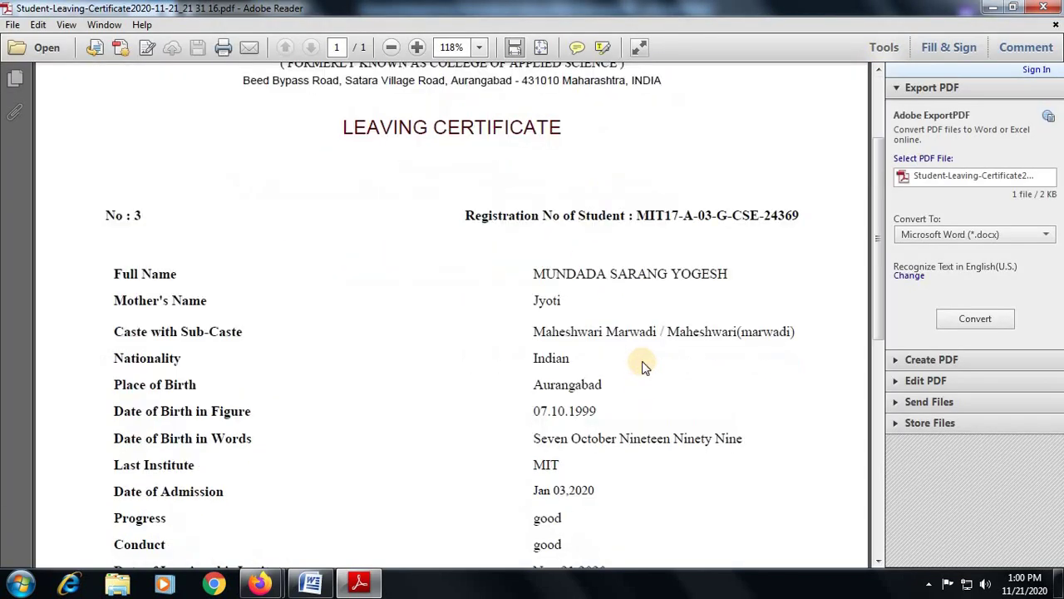
scroll(643, 360, down, 3)
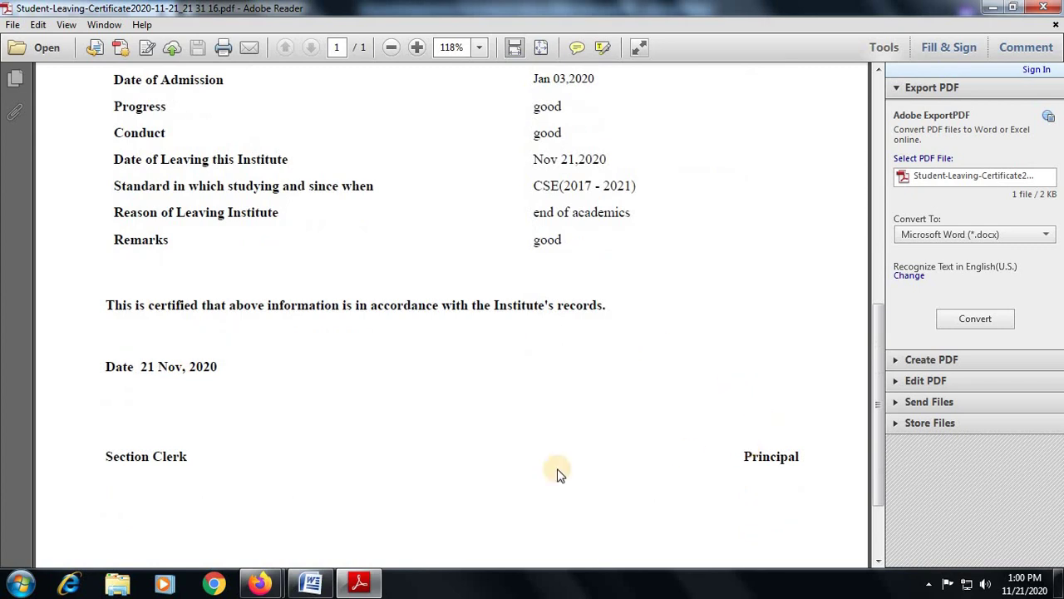
scroll(540, 424, up, 12)
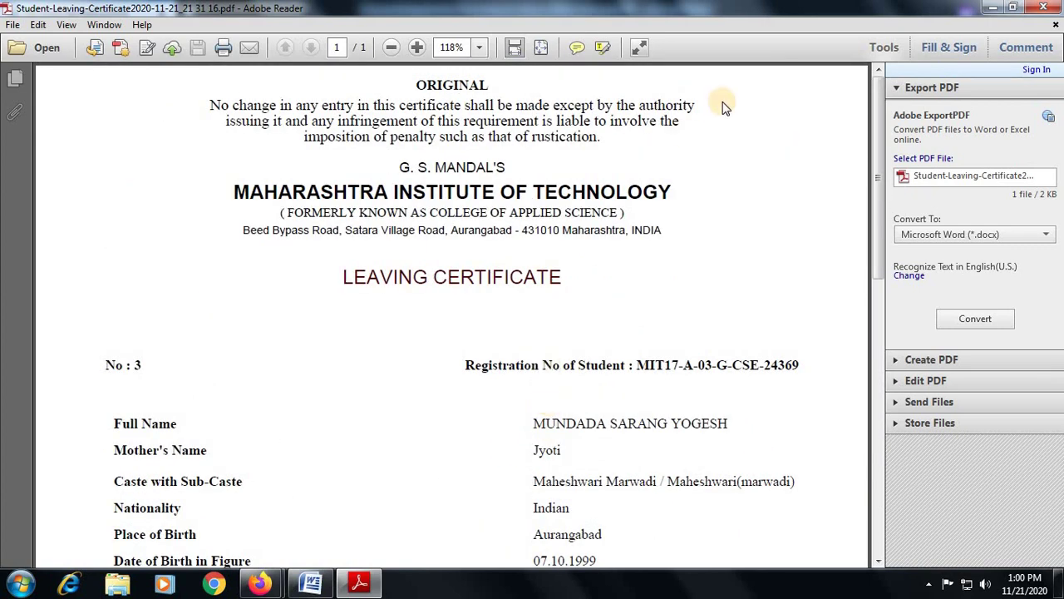
key(alt+F4)
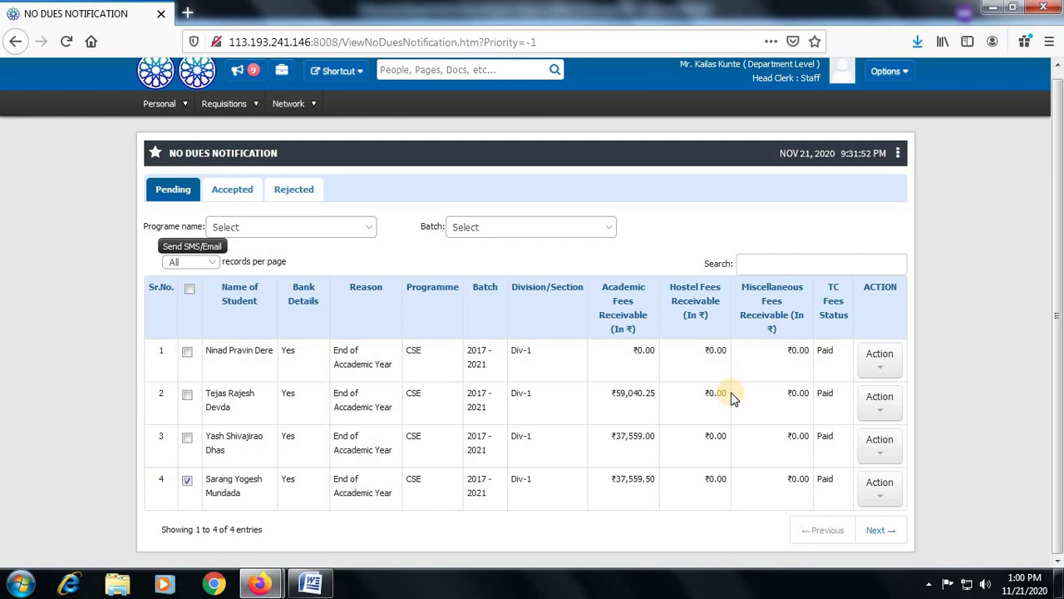
Re-select row 4 and save its leaving certificate again via Action > Leaving certificate
click(189, 482)
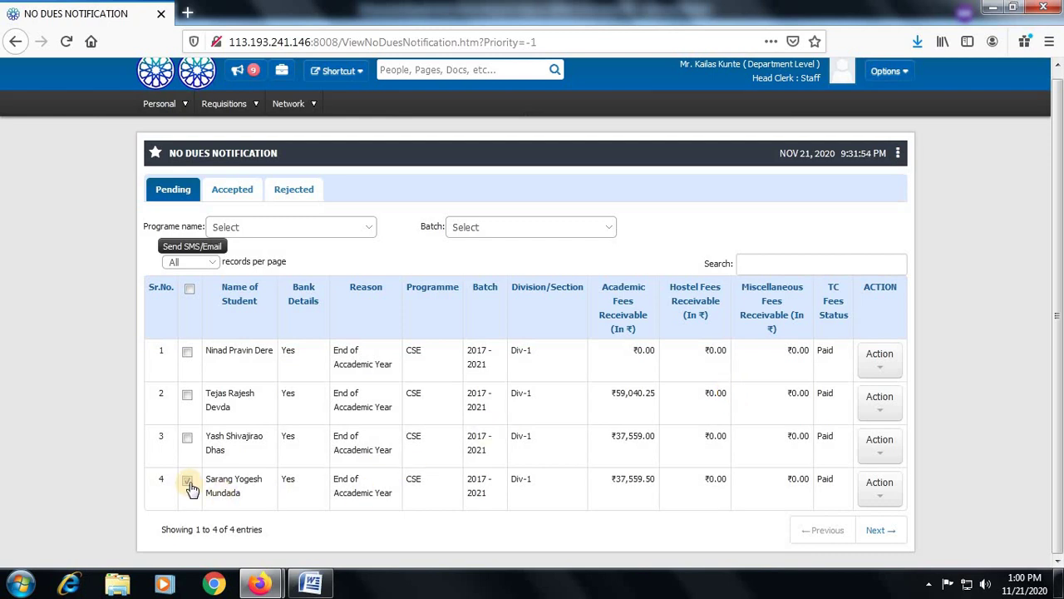
click(187, 482)
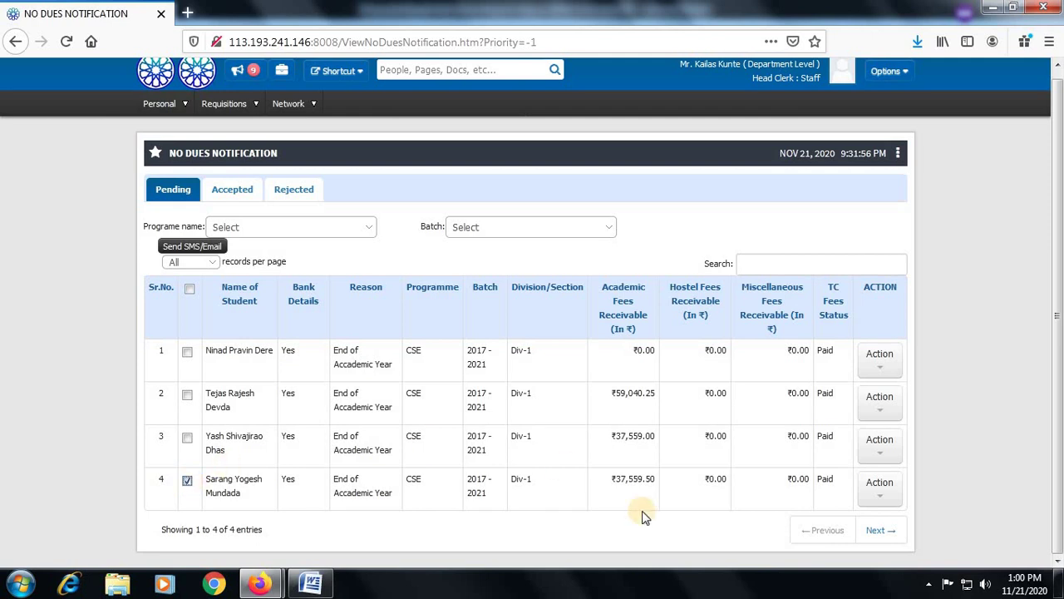
click(886, 494)
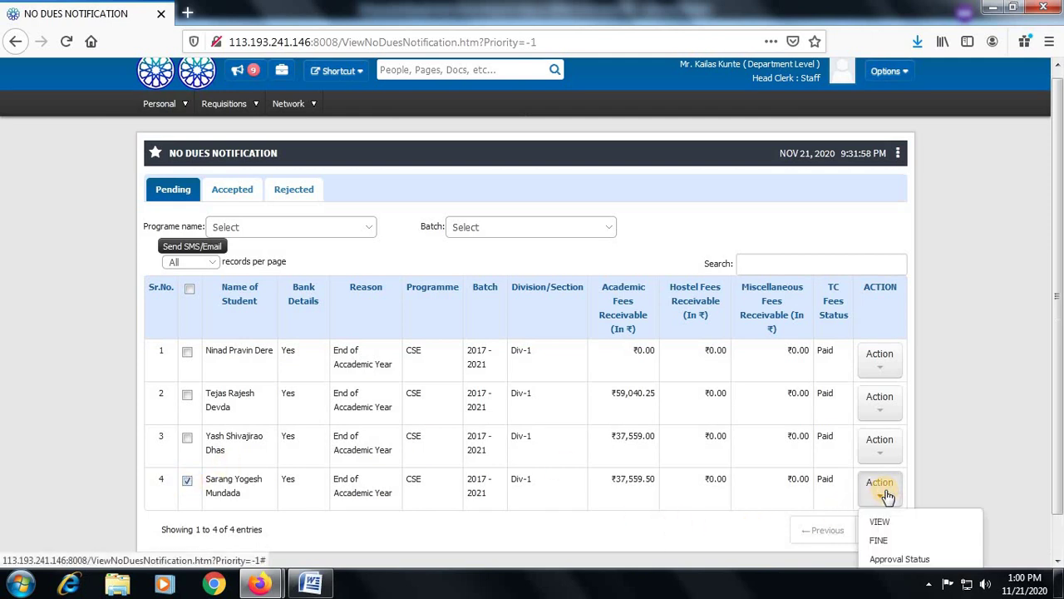
scroll(886, 499, down, 1)
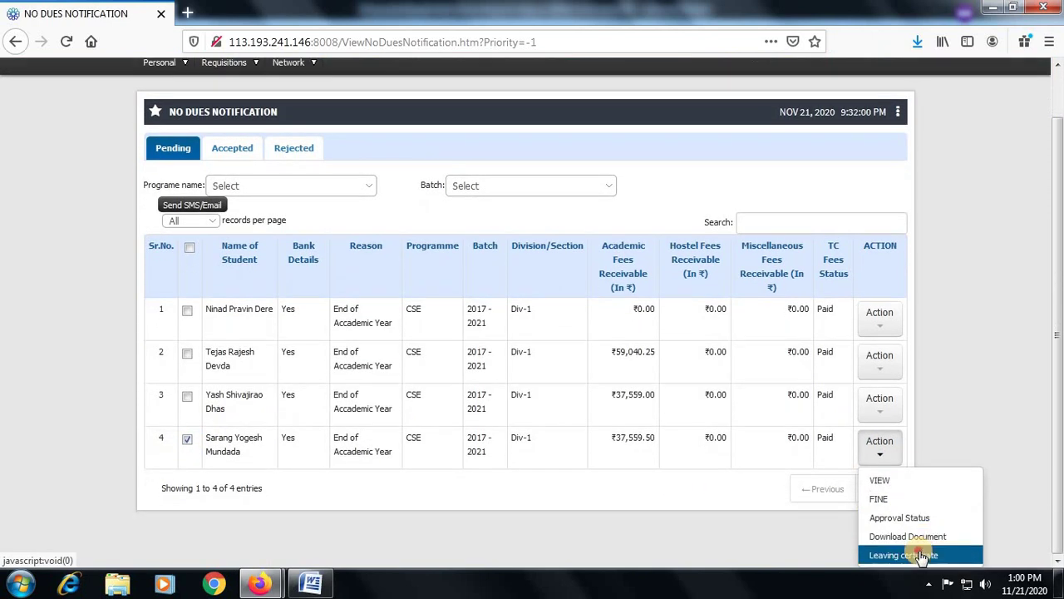
click(915, 554)
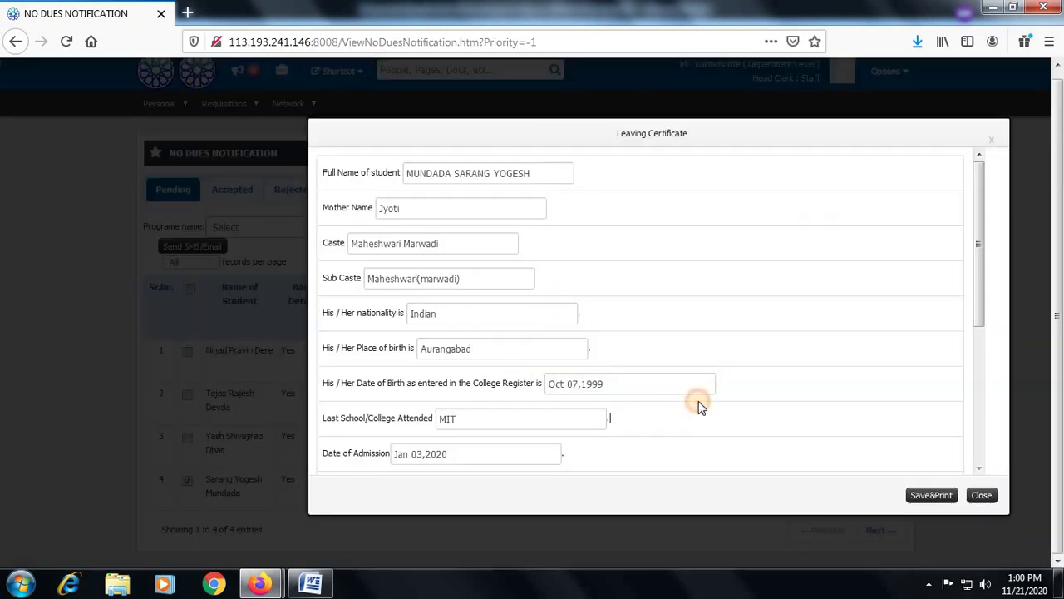
scroll(699, 406, down, 5)
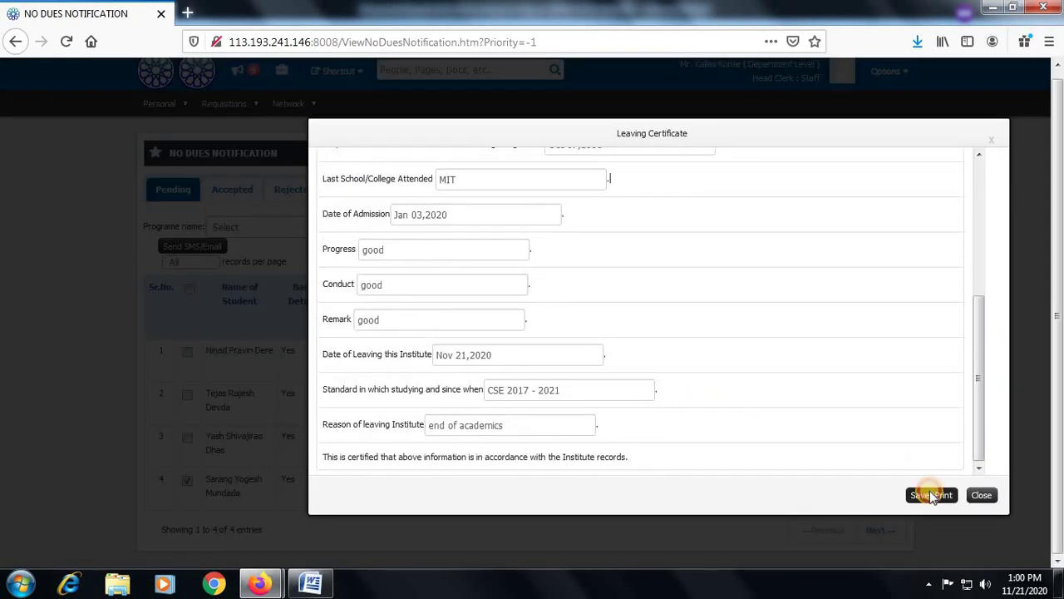
click(931, 496)
Confirm printing and open the regenerated DUPLICATE certificate PDF in Adobe Reader
click(506, 281)
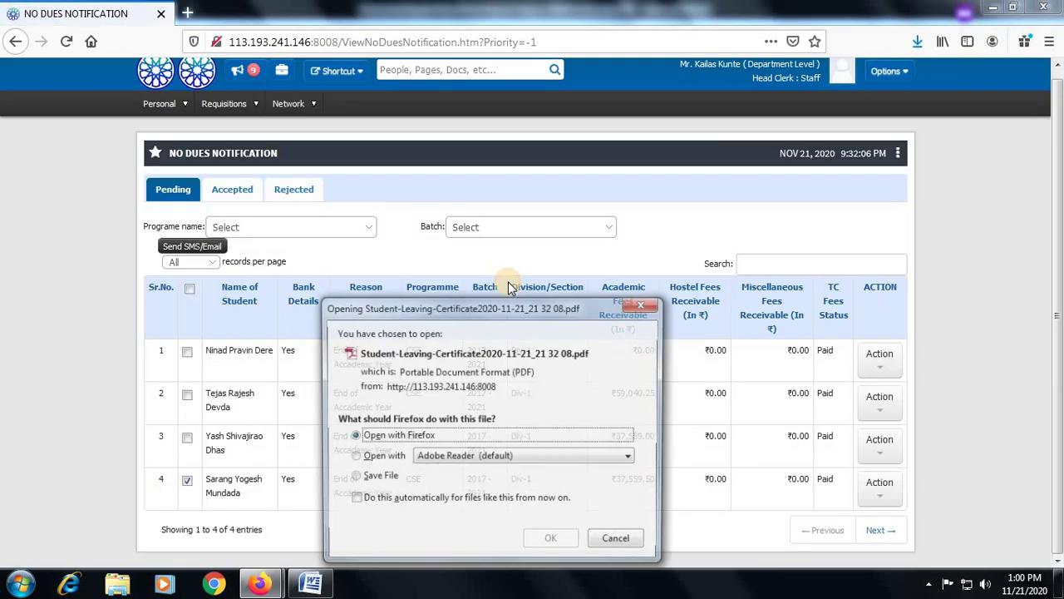
click(372, 457)
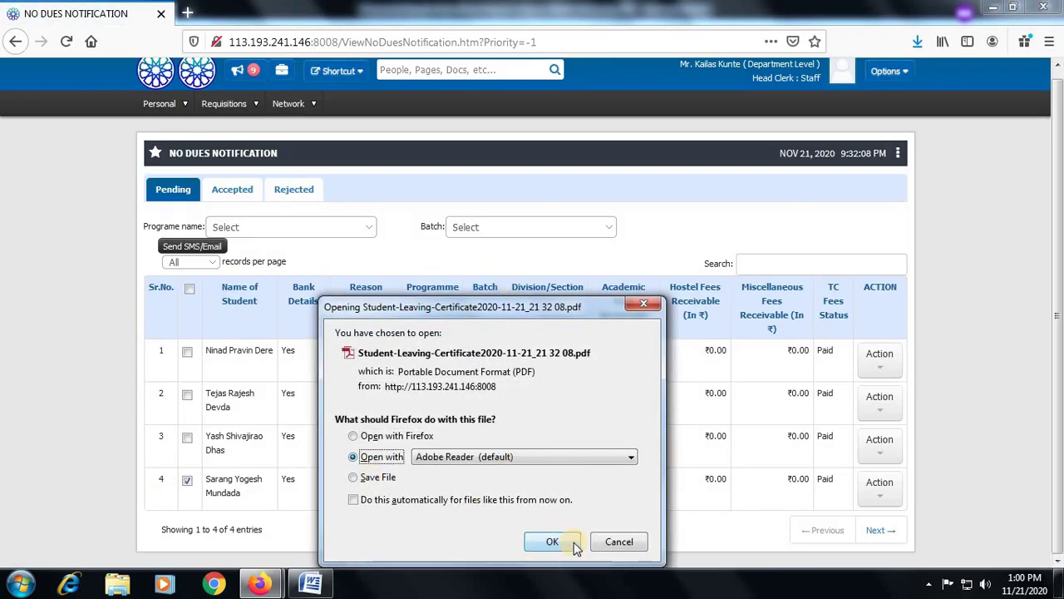
click(552, 541)
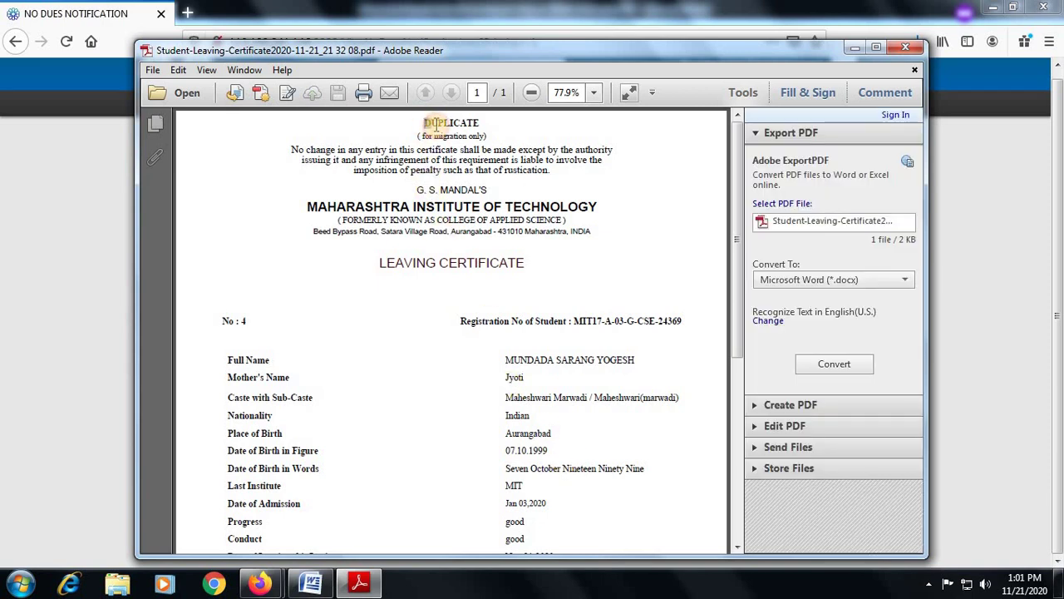
Inspect the DUPLICATE 'for migration only' heading, then close the certificate PDF
drag(435, 124, 571, 170)
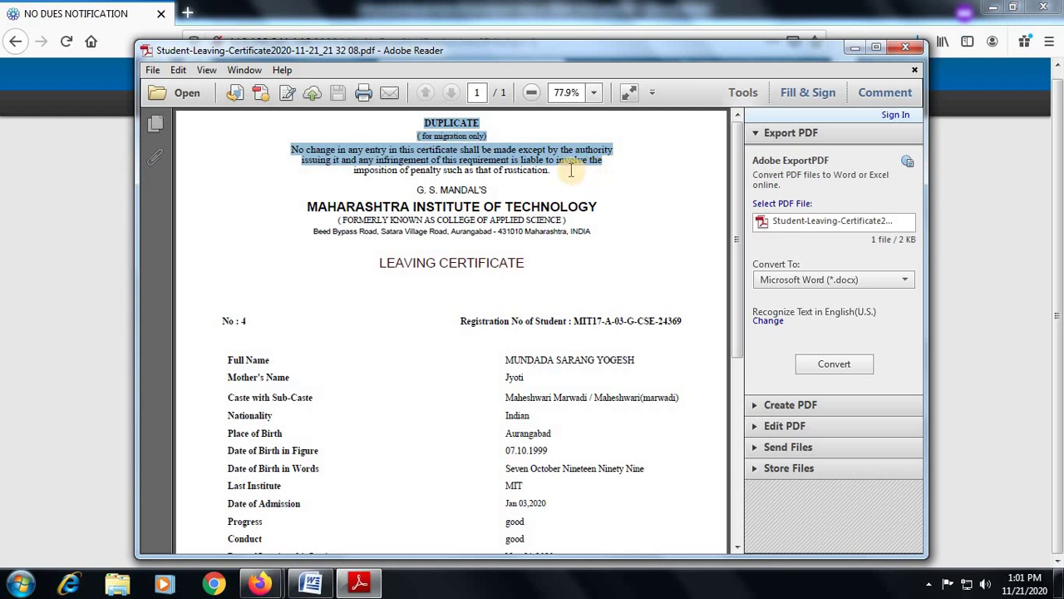
click(460, 131)
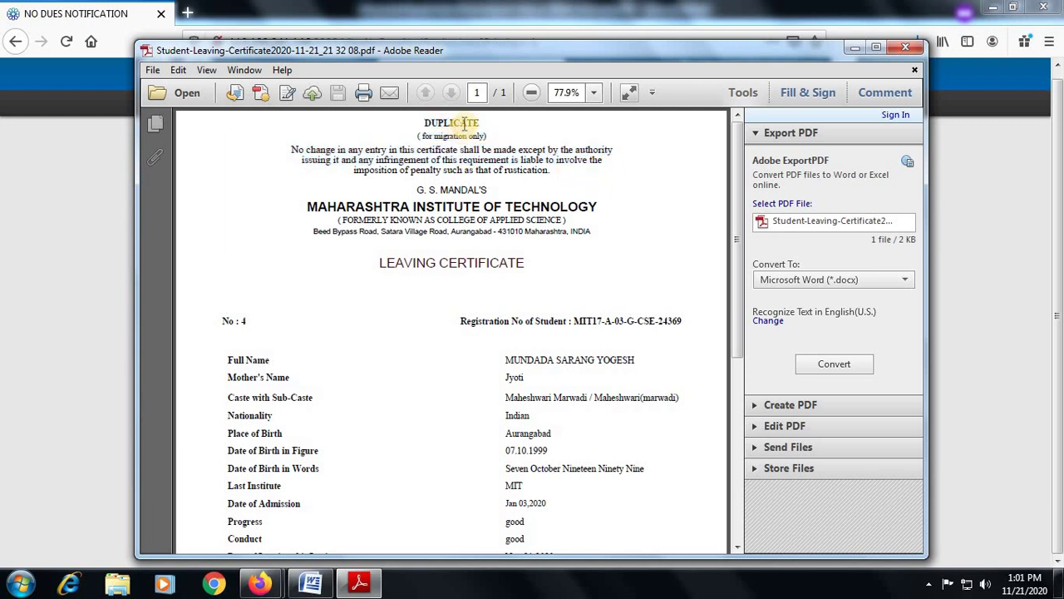
click(901, 51)
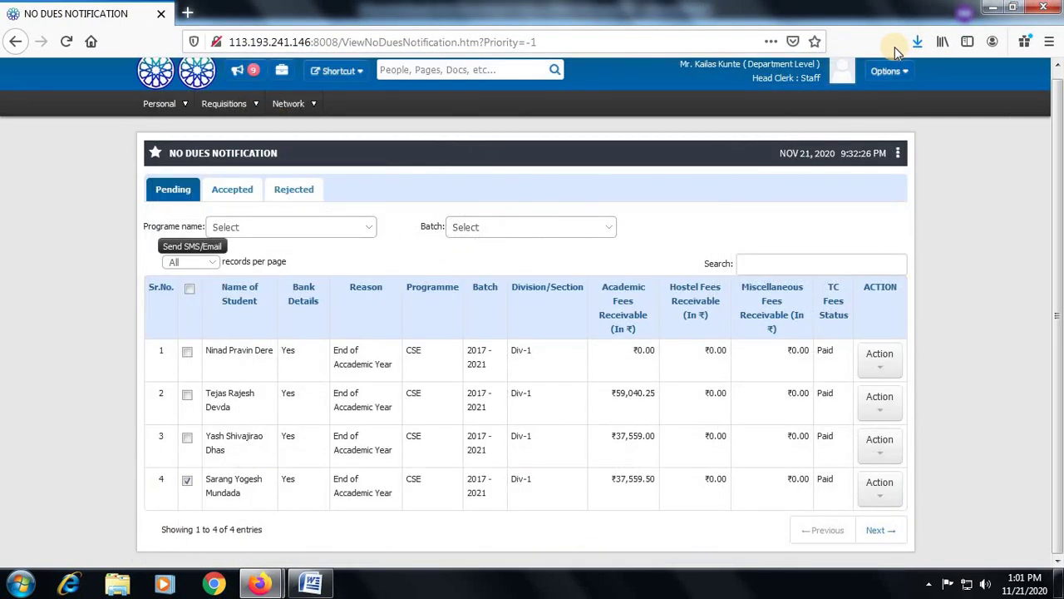
Save row 4's leaving certificate a third time and open the TRIPLICATE PDF in Adobe Reader
click(882, 486)
scroll(931, 540, down, 1)
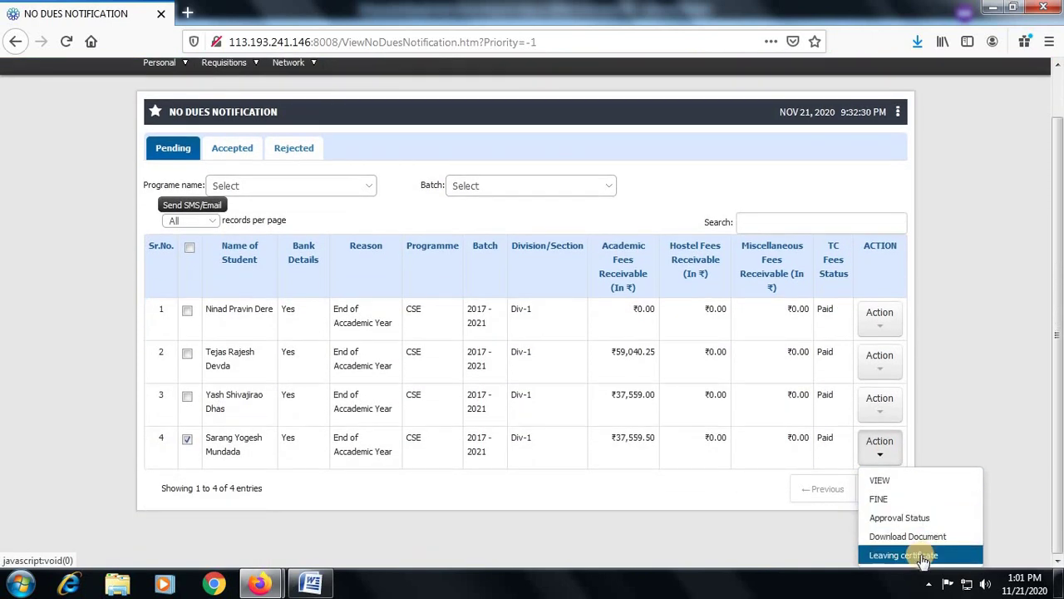
click(888, 553)
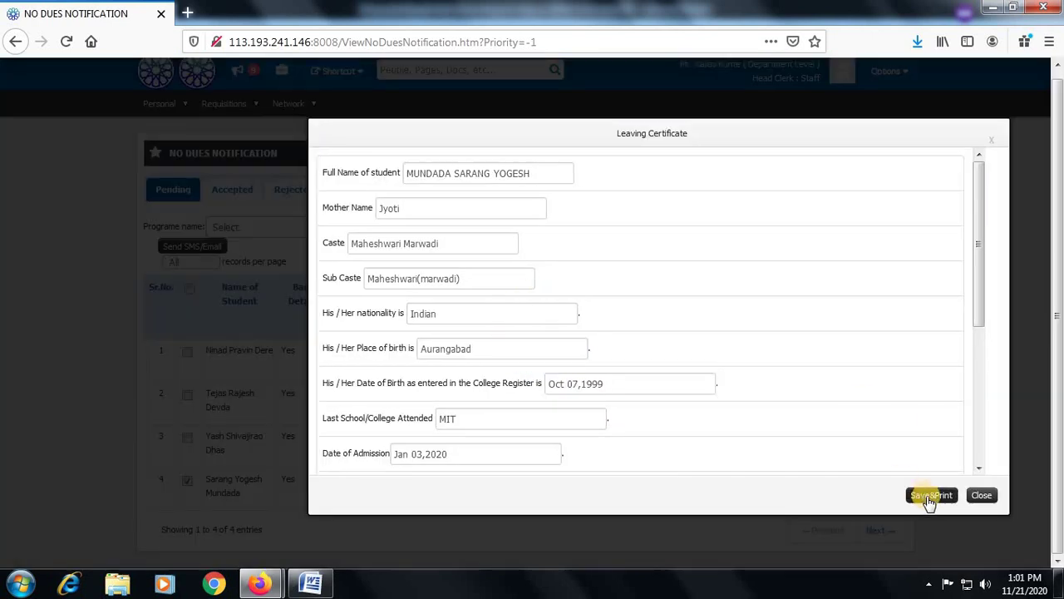
click(931, 496)
click(511, 284)
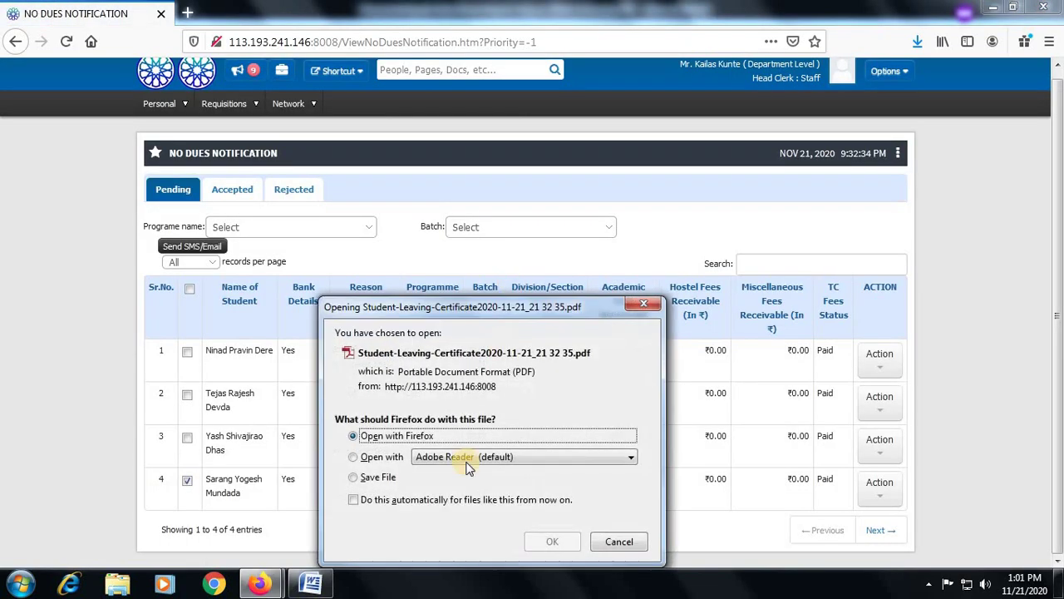
click(353, 456)
click(549, 541)
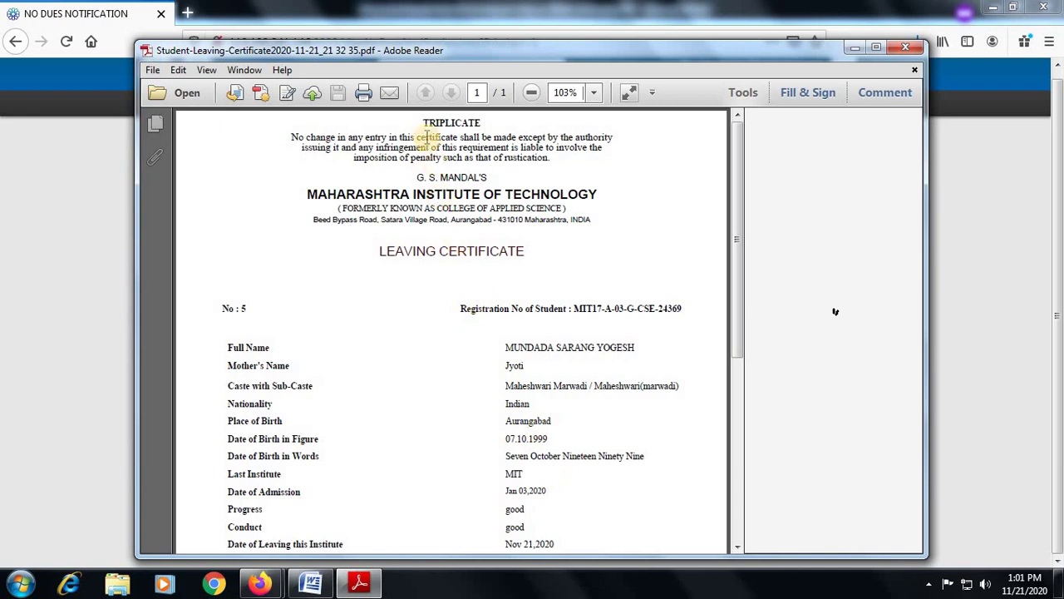
Select the TRIPLICATE heading text on the certificate to review it
drag(423, 122, 514, 131)
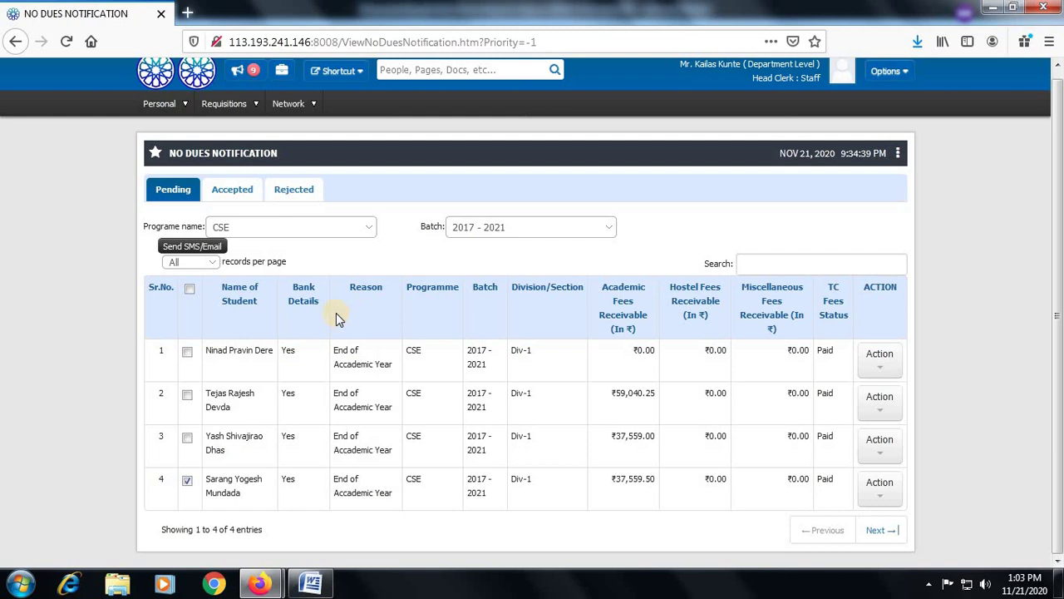
Write 'collect your Tc' as the message body and send it to the row-4 student by SMS and Email
click(186, 481)
click(196, 248)
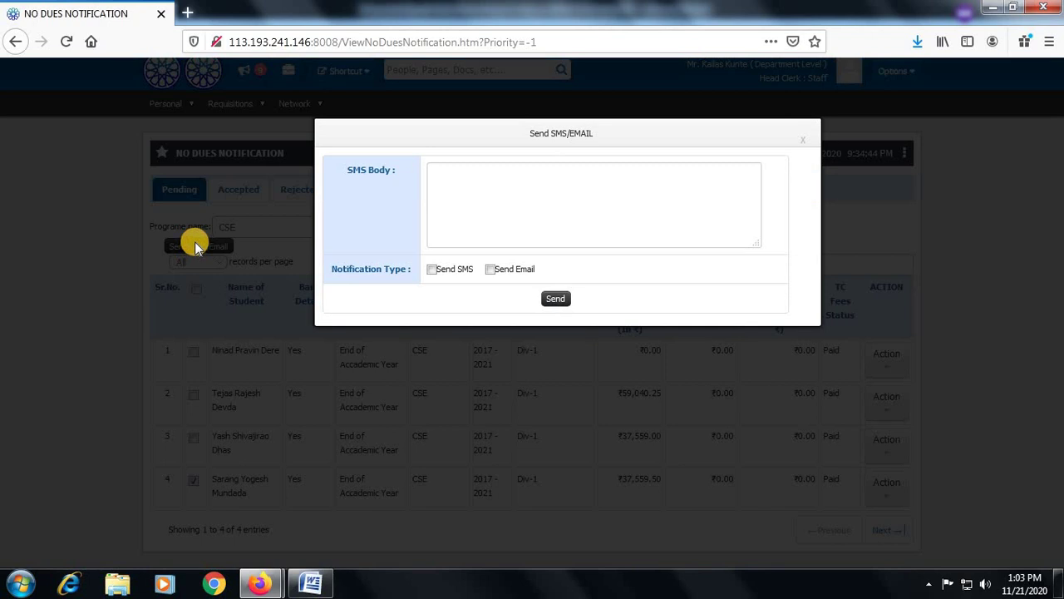
click(499, 180)
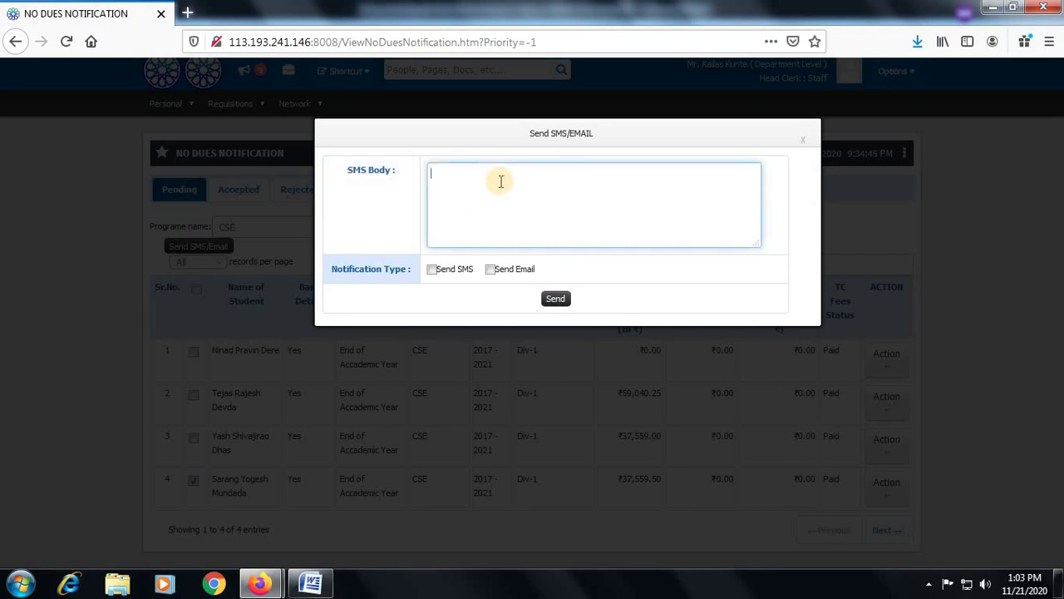
click(491, 269)
click(432, 269)
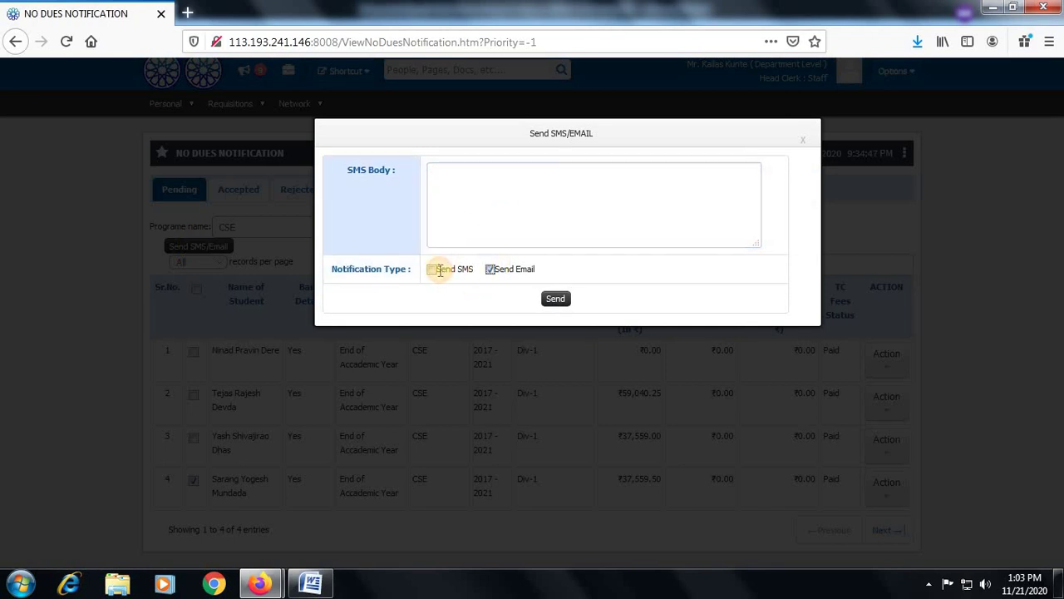
click(460, 174)
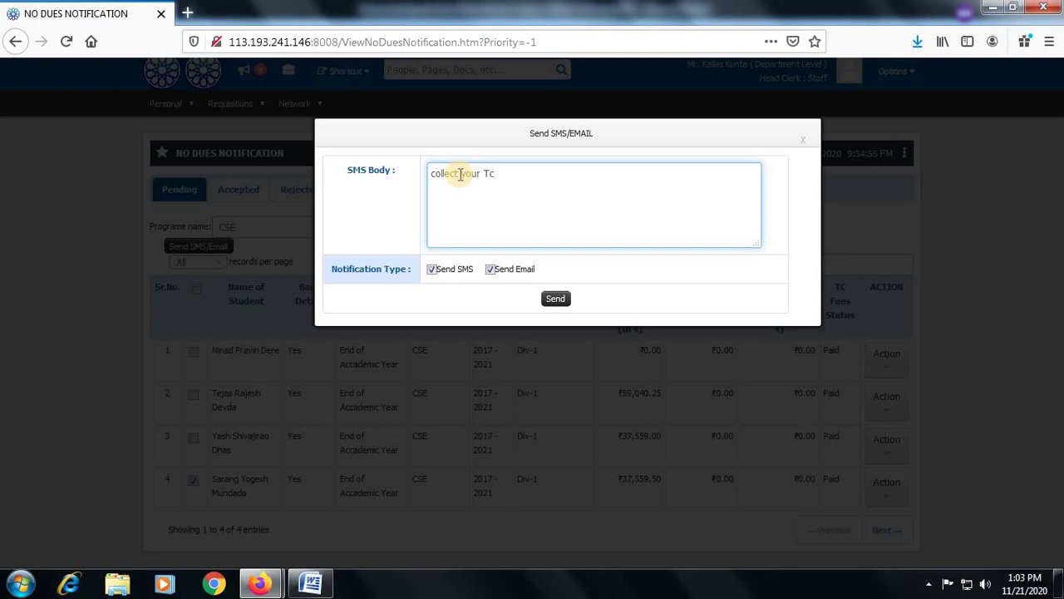
click(554, 298)
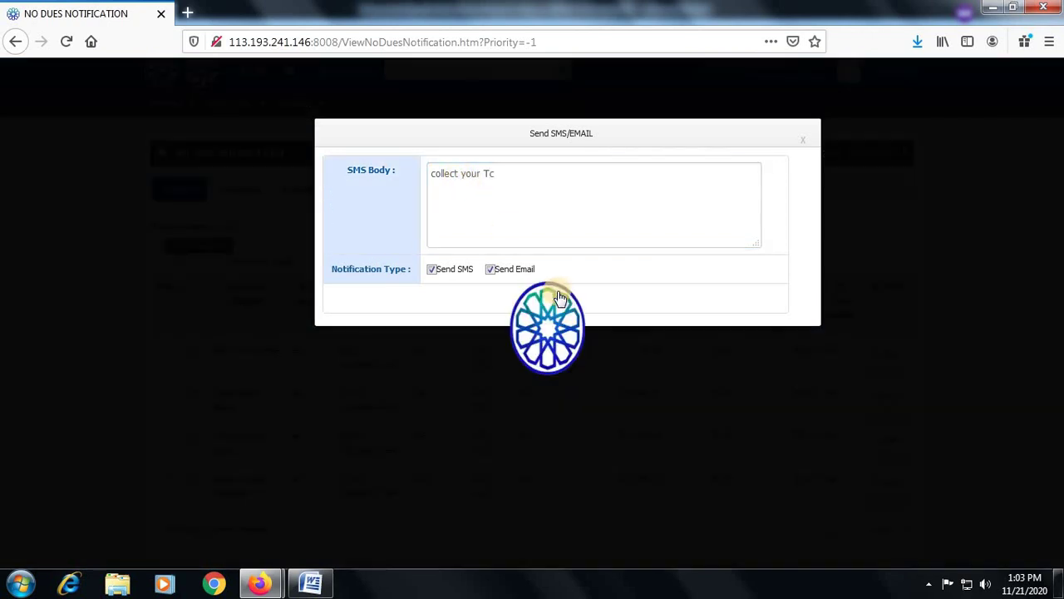